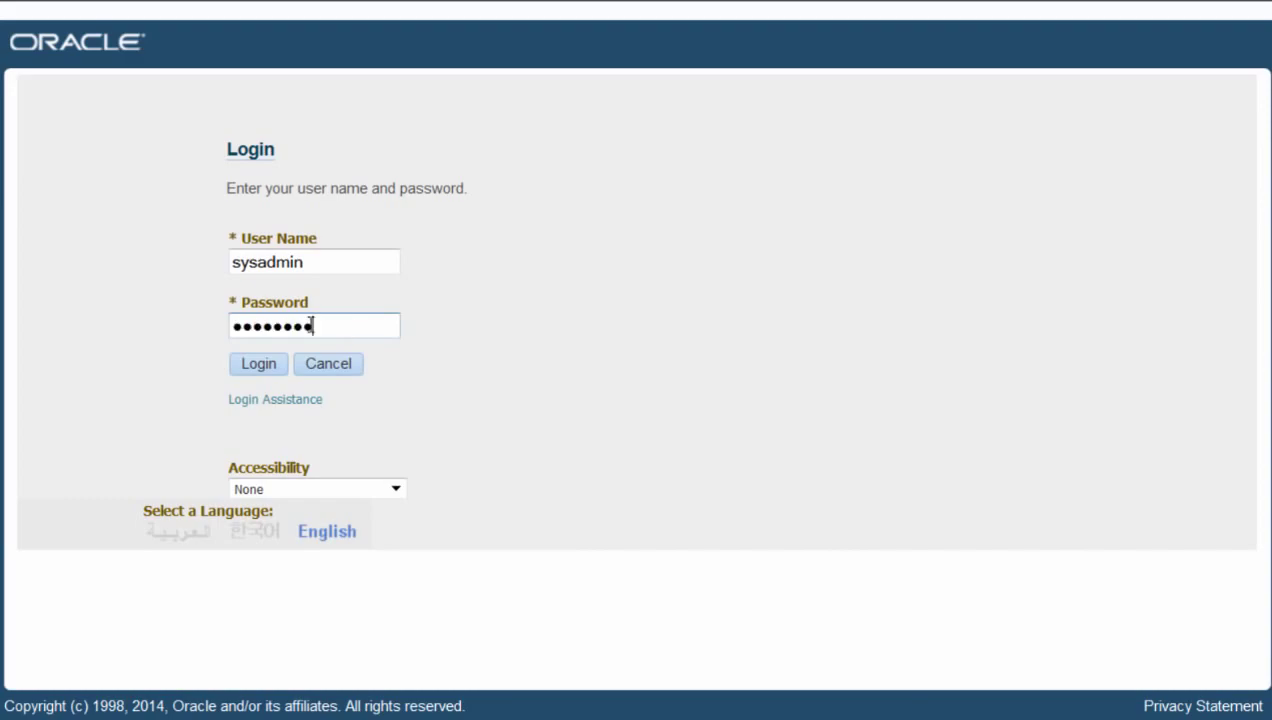
- Sign in as administrator and open Integration Repository under the Integrated SOA Gateway responsibility
click(259, 364)
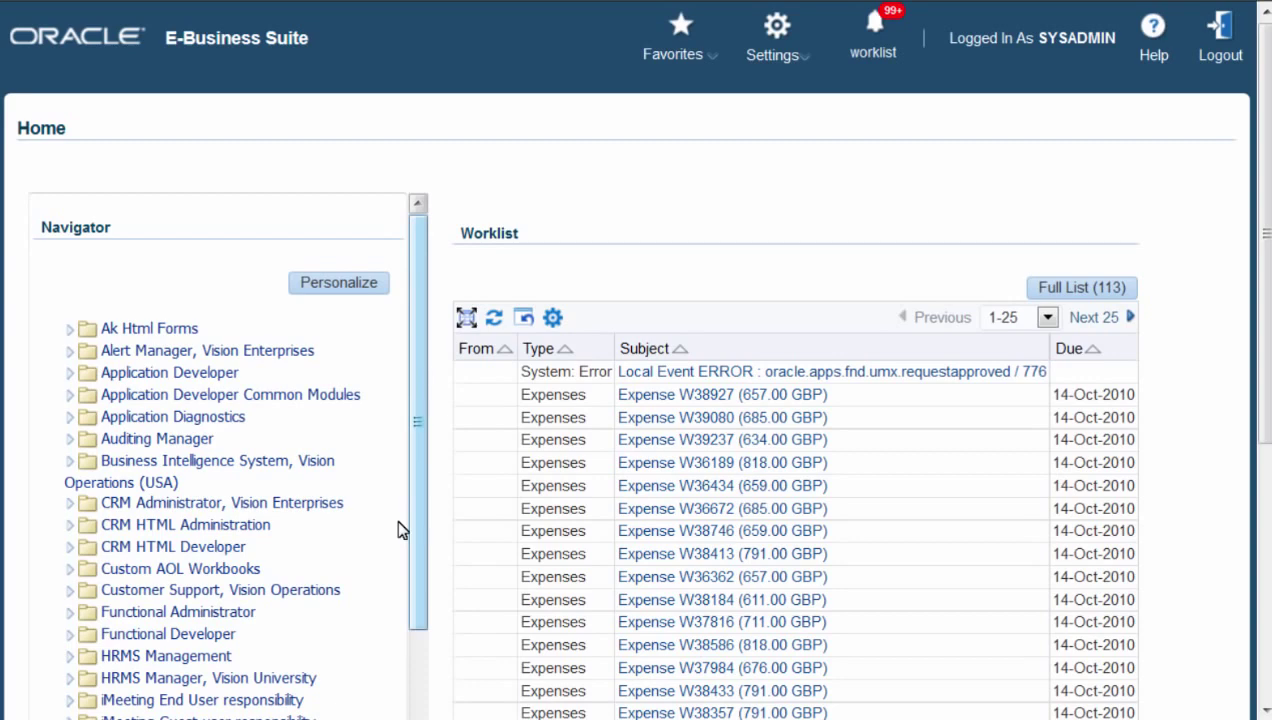
scroll(398, 530, down, 3)
click(186, 540)
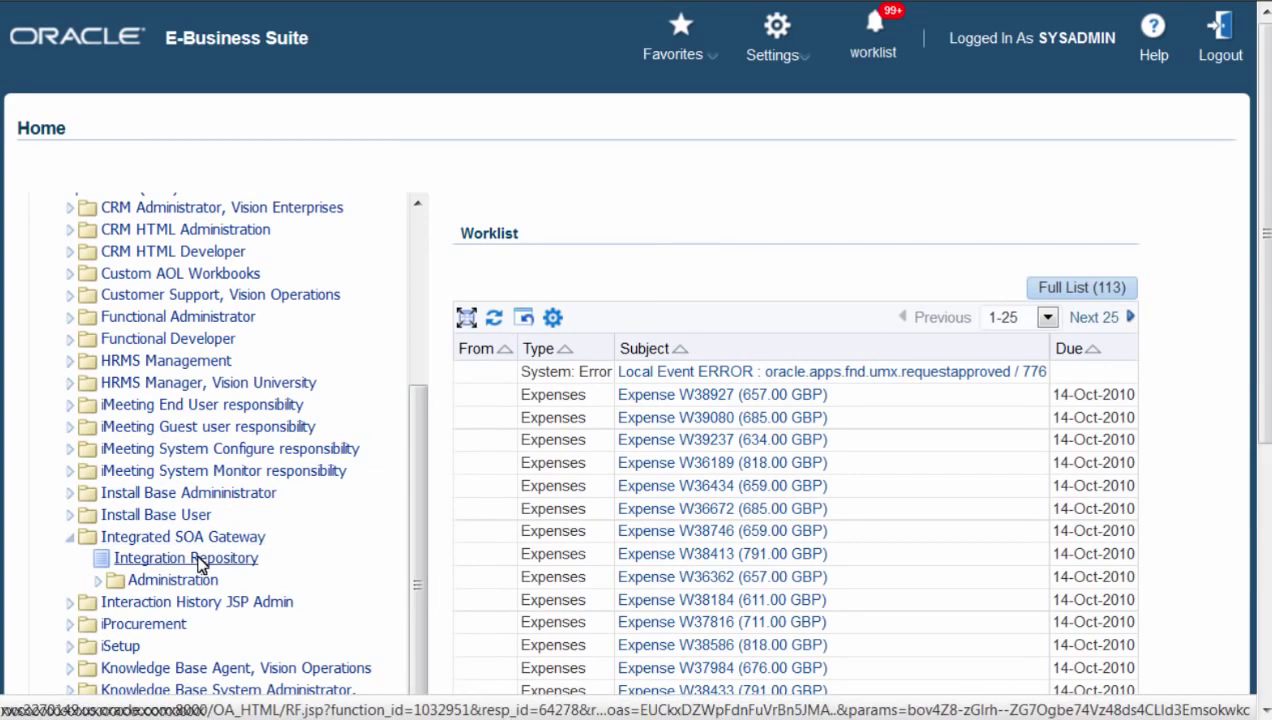
click(199, 565)
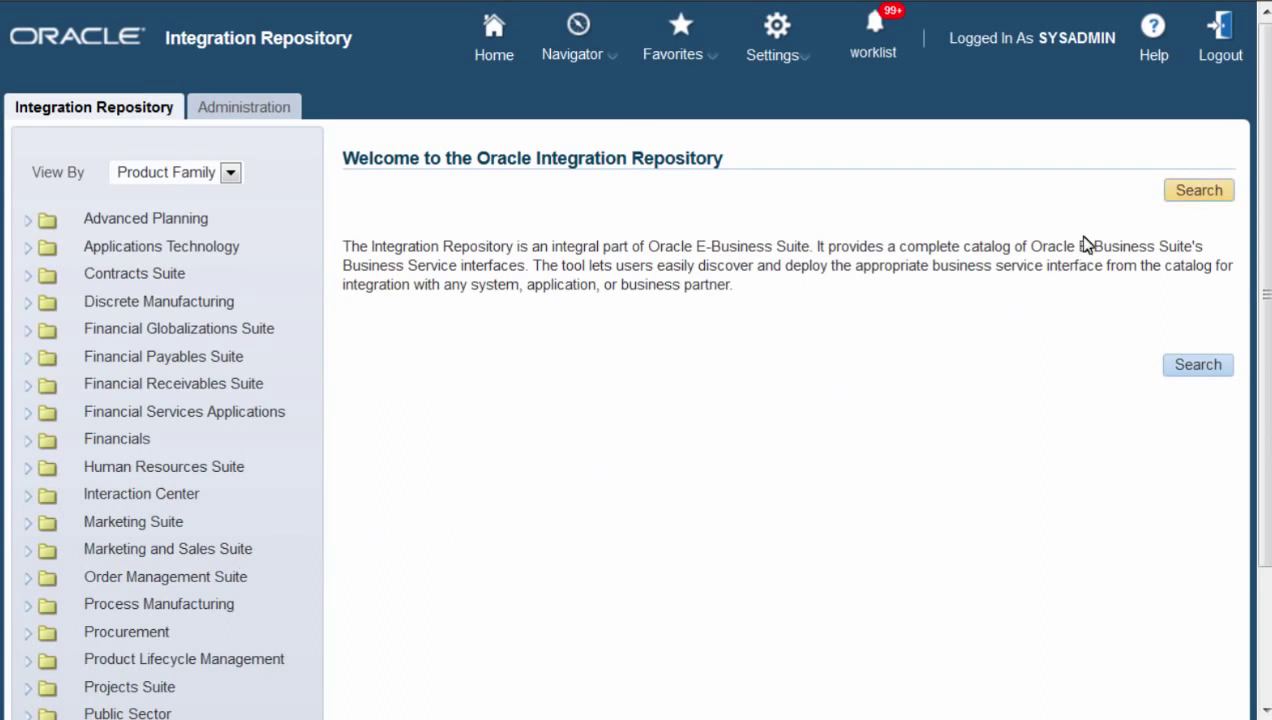
- Search interfaces by business entity Employee and open the HR_EMPLOYEE_API Employee PL/SQL interface
click(1200, 192)
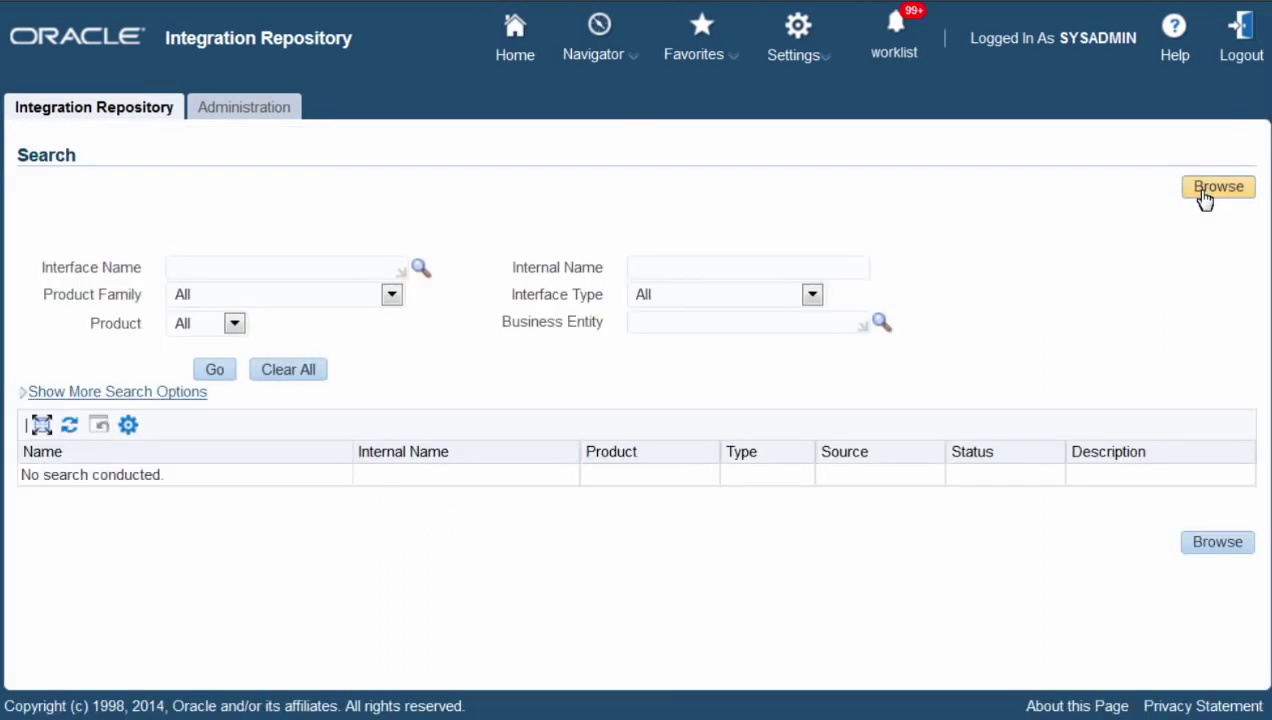
click(697, 322)
text(Empl)
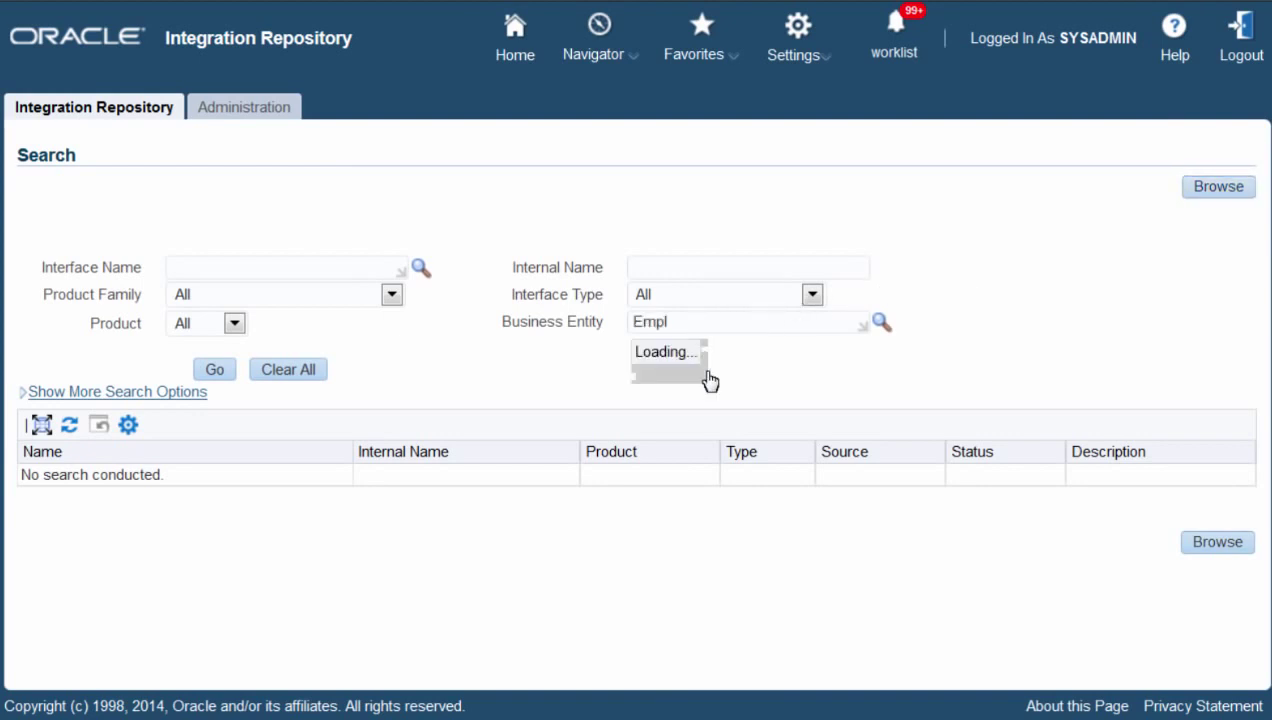
click(709, 375)
click(214, 369)
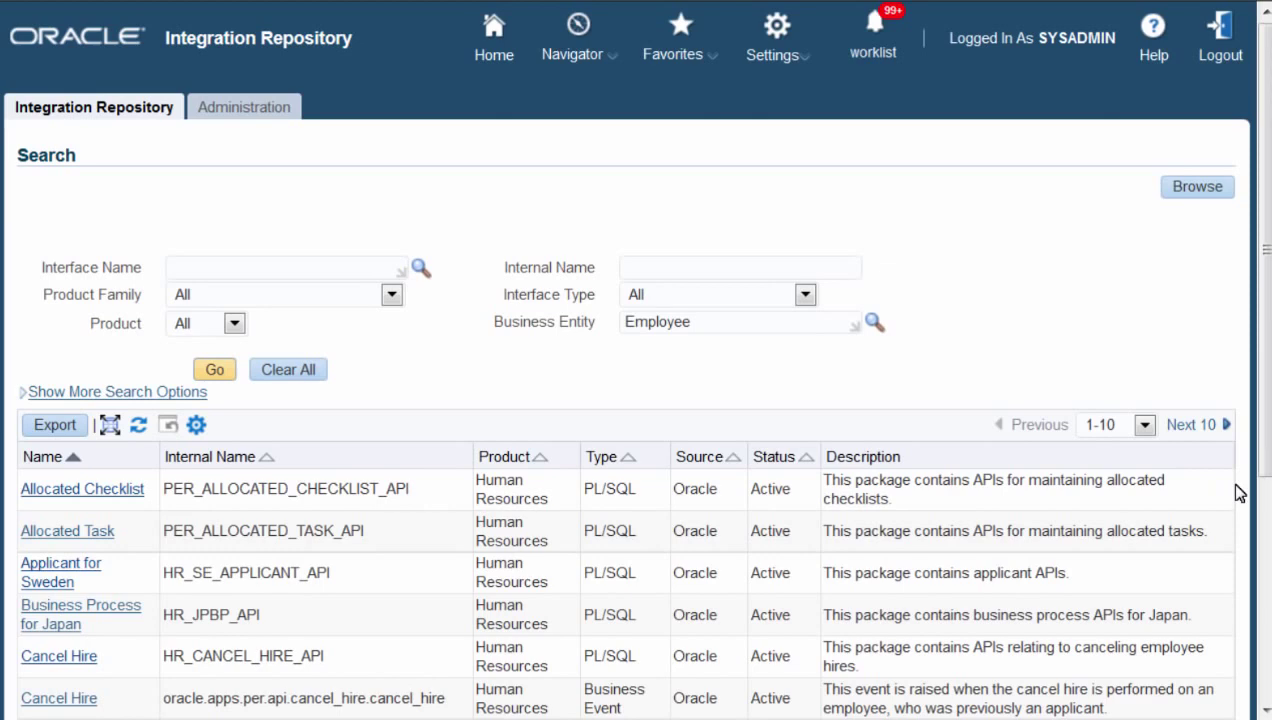
scroll(1236, 485, down, 3)
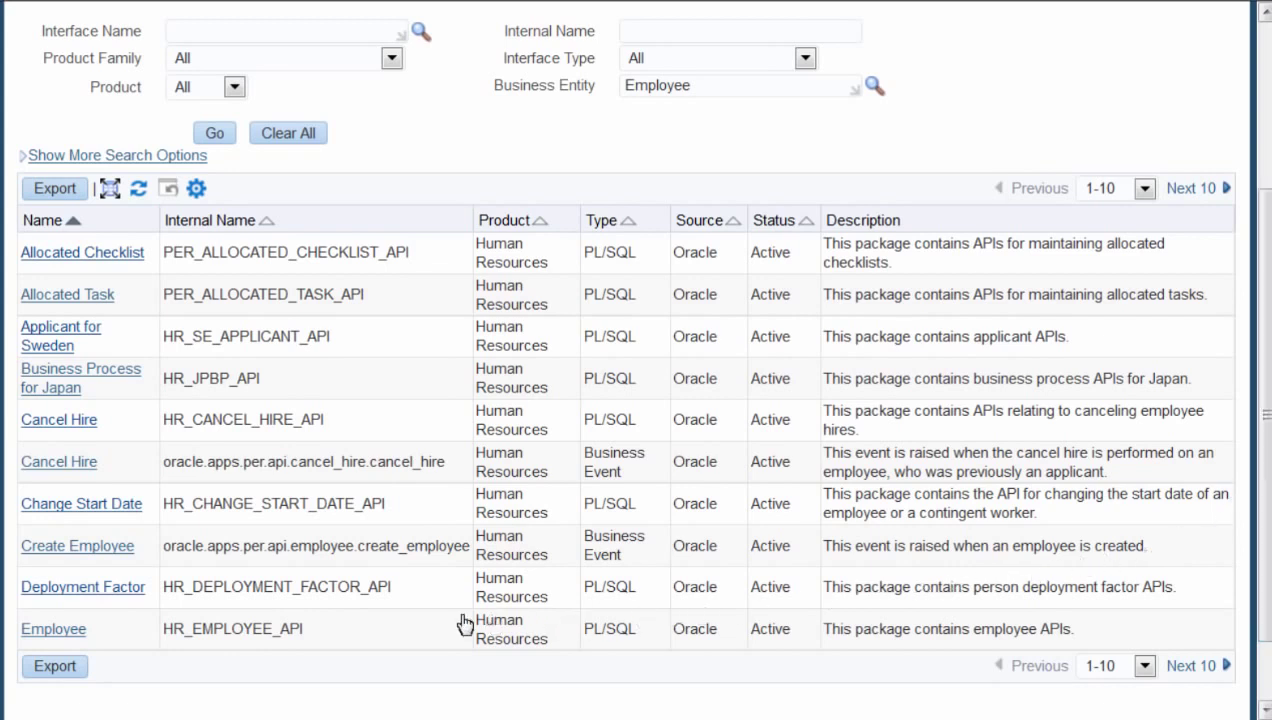
click(60, 629)
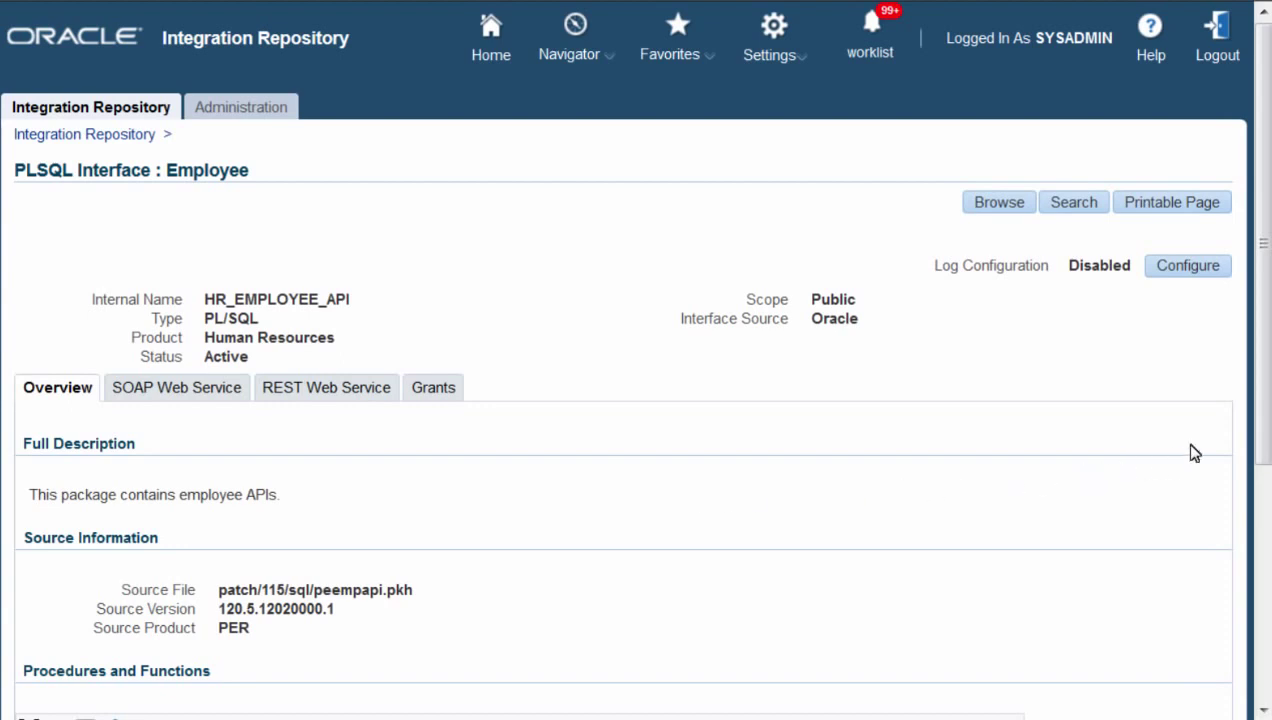
- Review HR_EMPLOYEE_API's procedures, then show its REST Web Service tab (status Not Deployed)
scroll(1240, 410, down, 1)
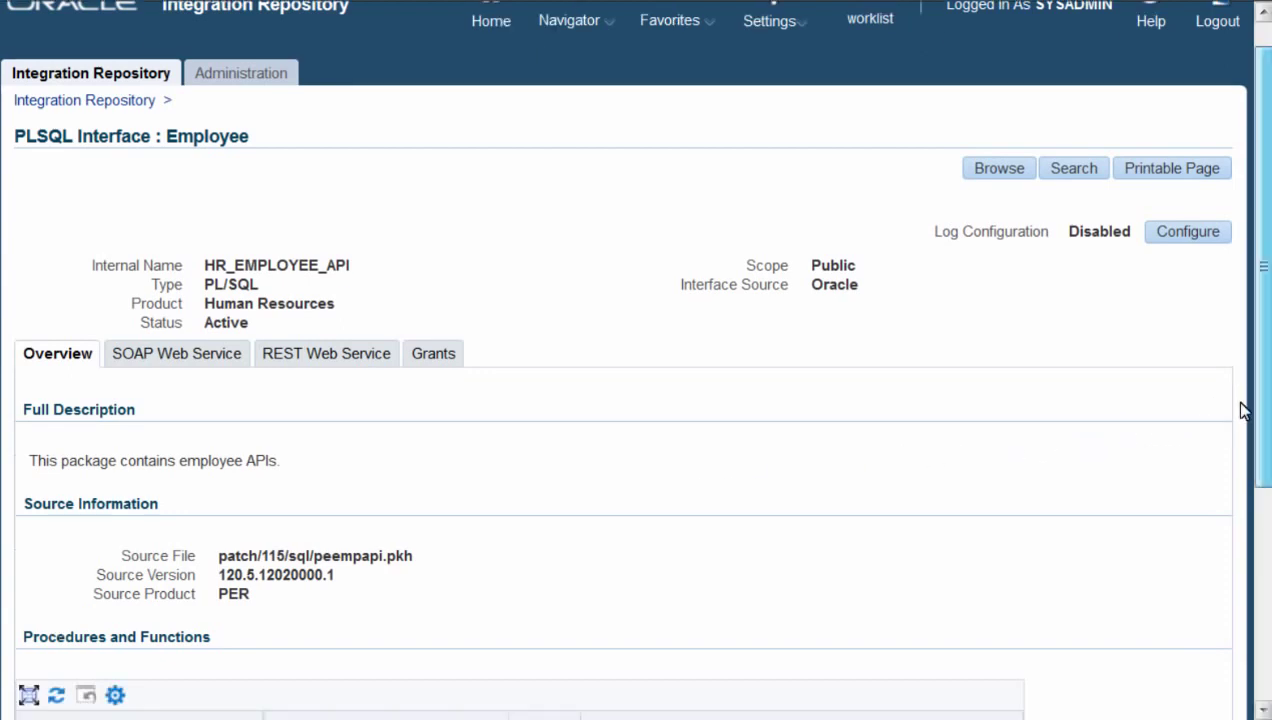
scroll(1243, 560, down, 3)
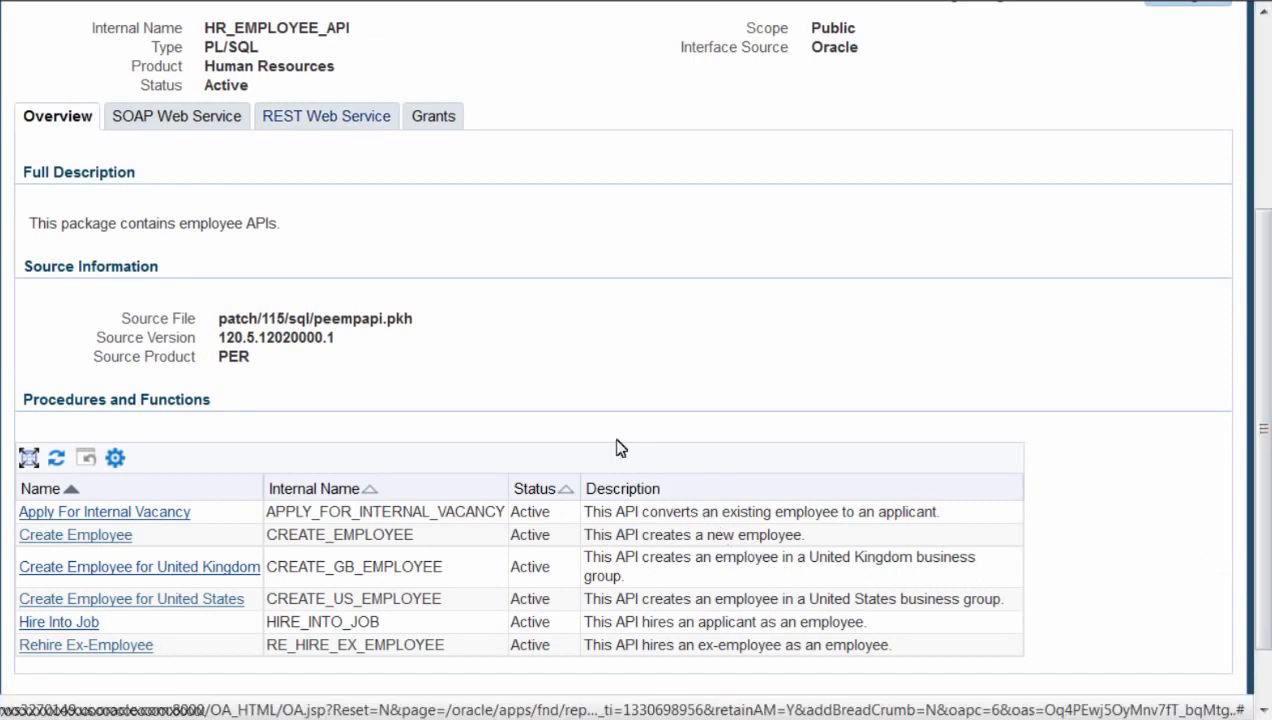
click(359, 131)
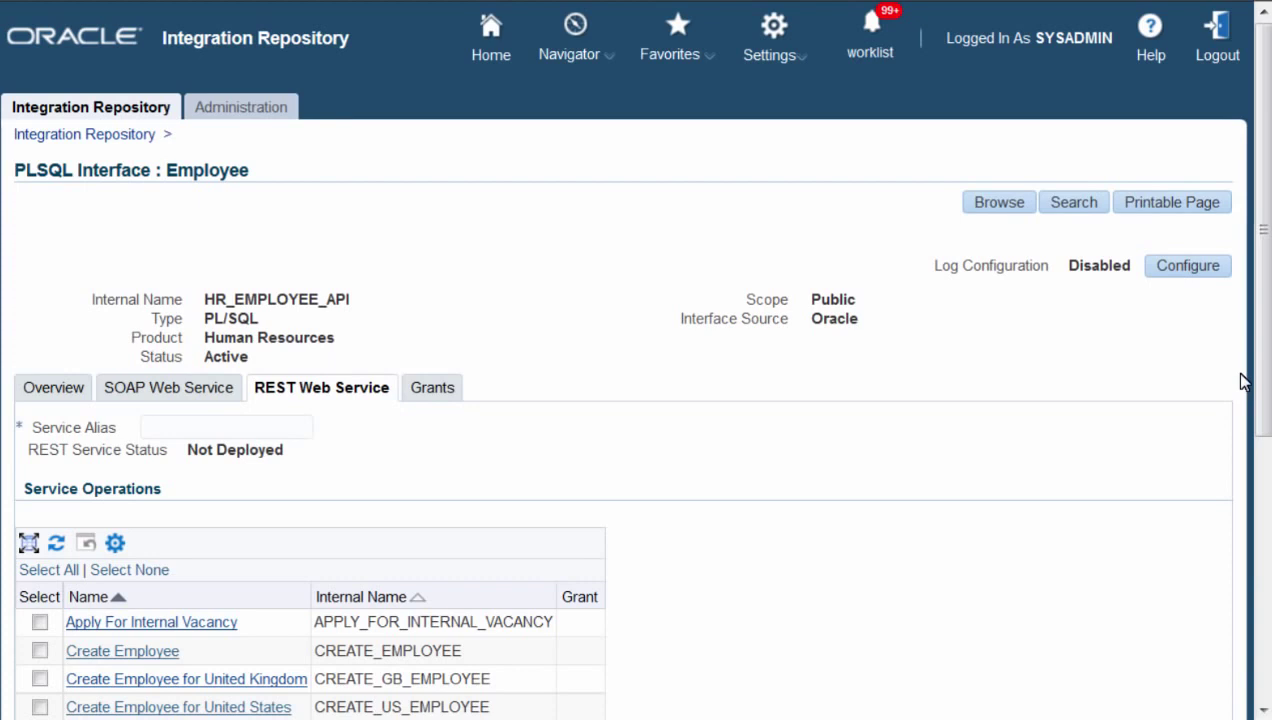
- Deploy HR_EMPLOYEE_API with service alias 'employee' and only the Create Employee operation selected
scroll(1240, 381, down, 3)
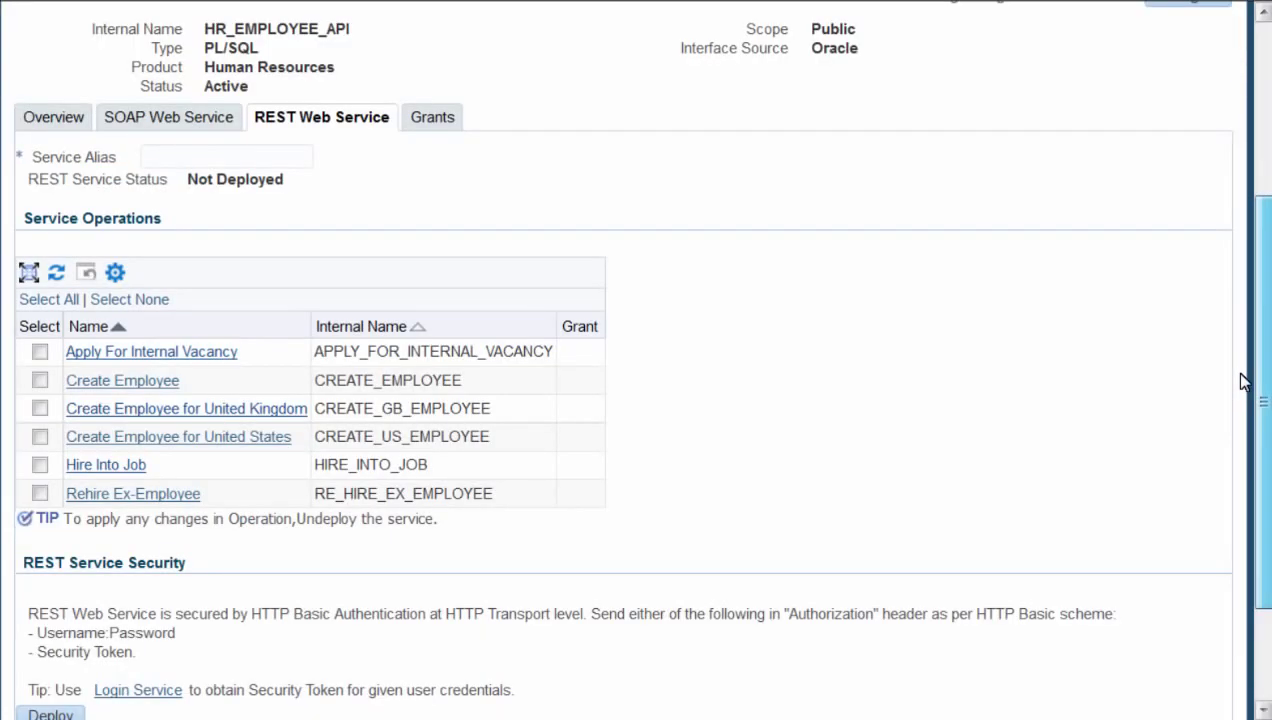
scroll(1240, 381, down, 1)
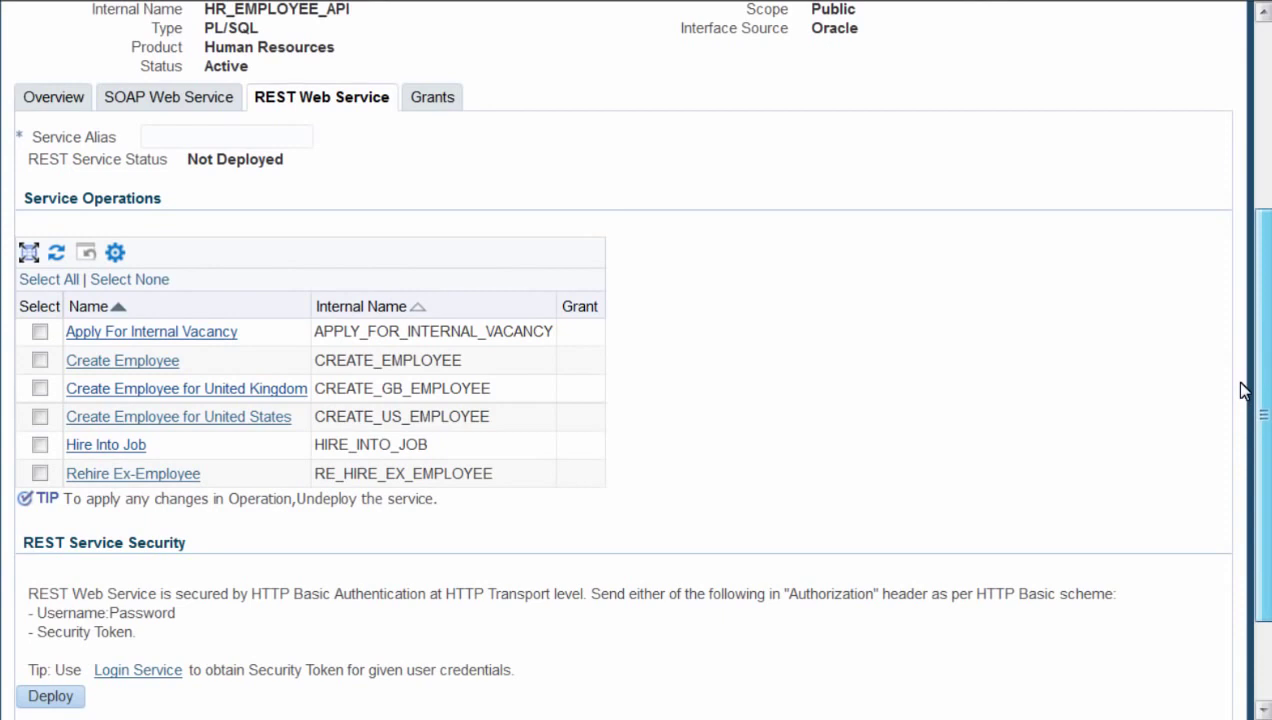
scroll(1240, 390, up, 1)
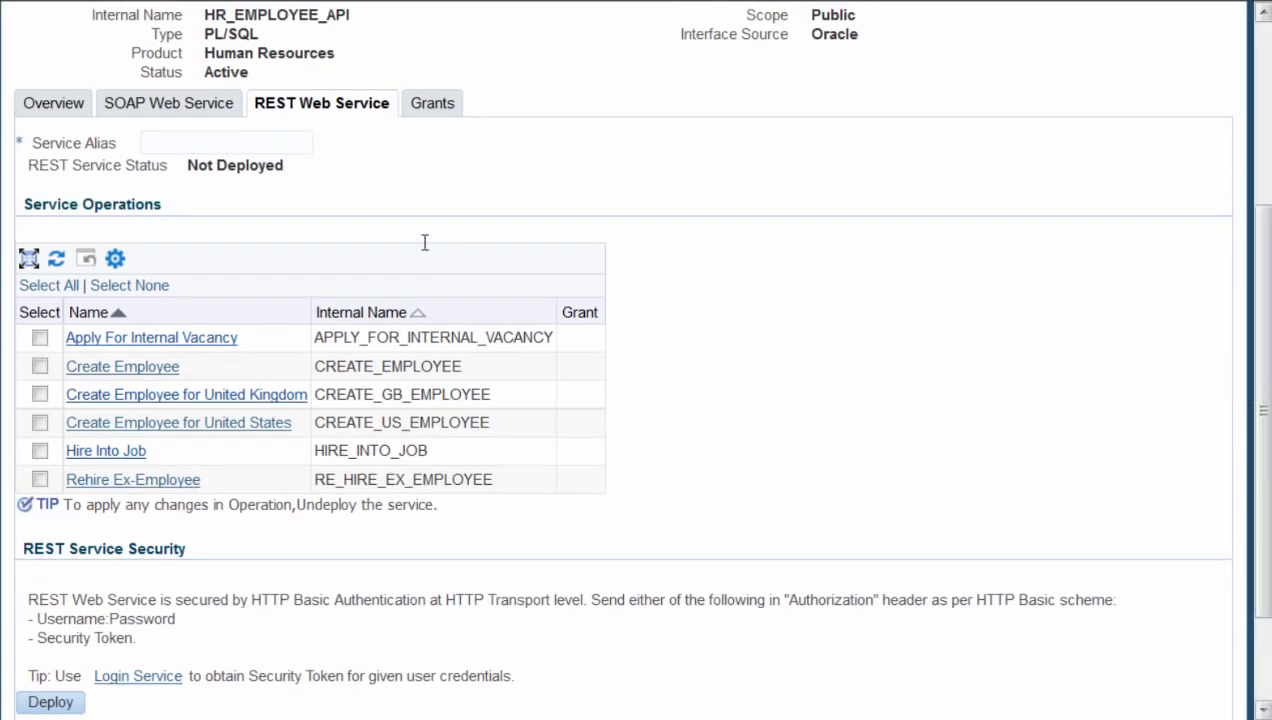
click(235, 142)
text(employee)
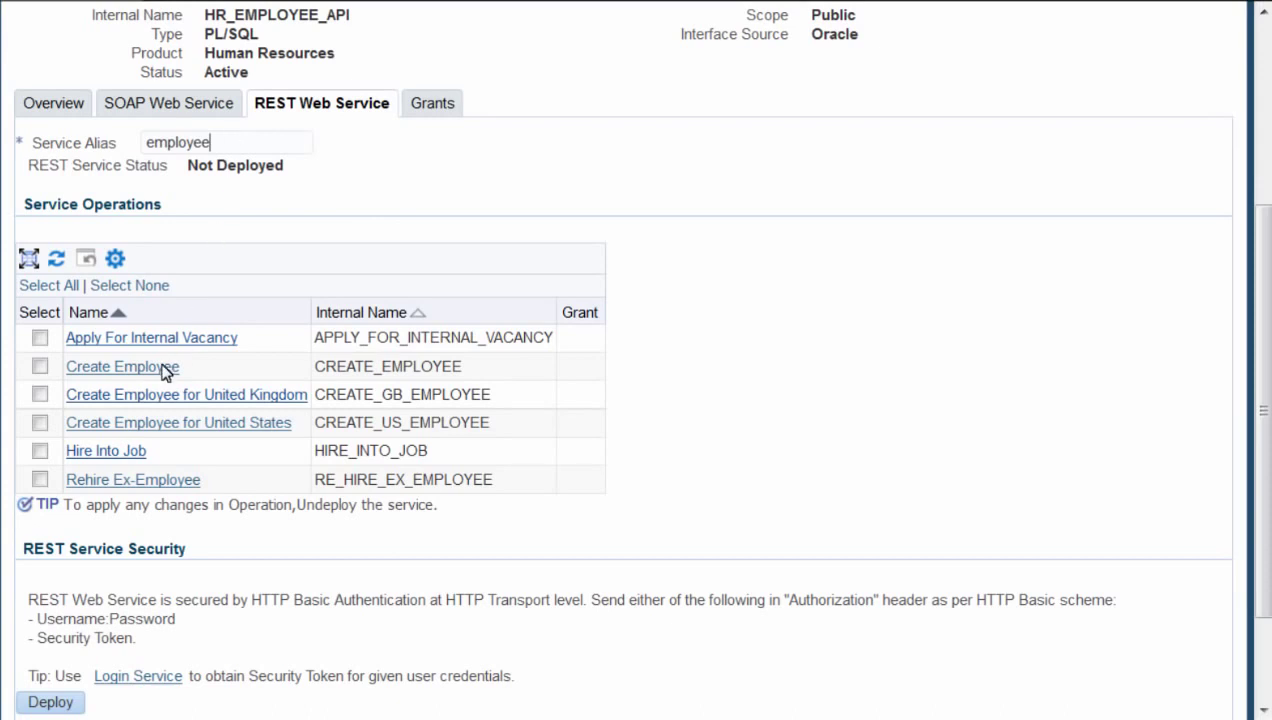
click(40, 368)
click(60, 707)
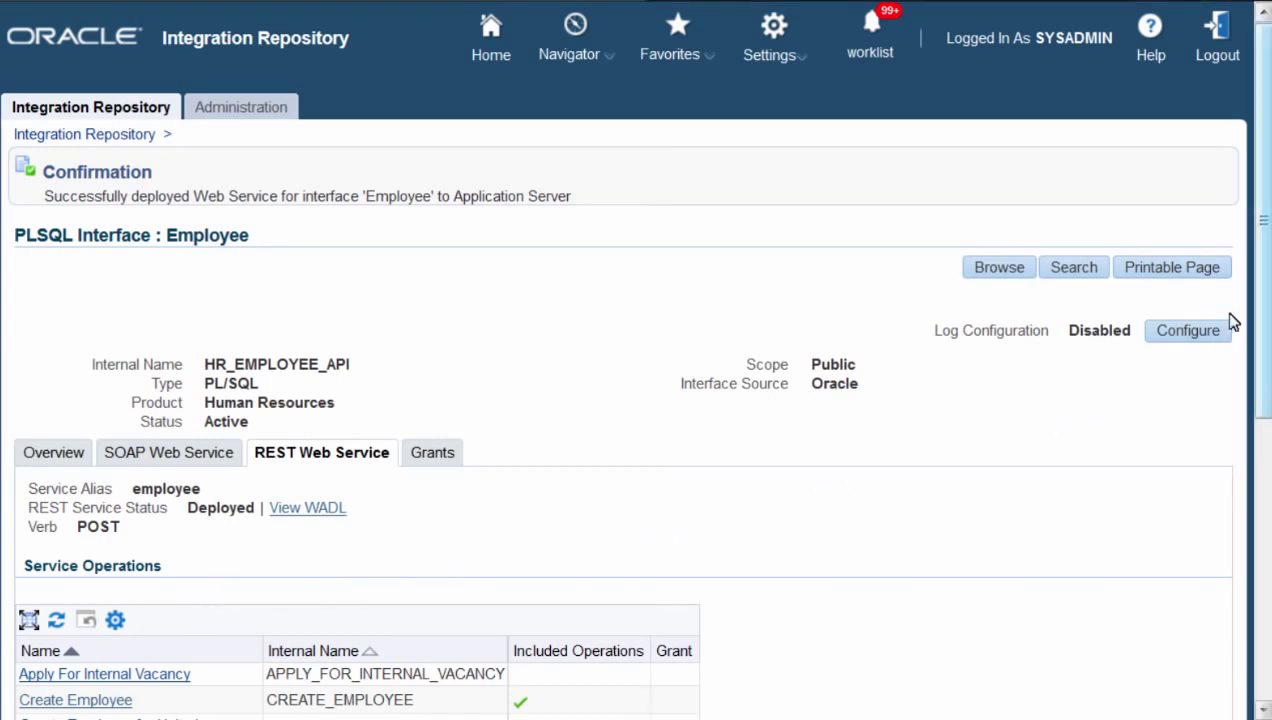
- Check the deployed employee service's WADL, then return and show the interface's Grants tab
scroll(1238, 520, down, 3)
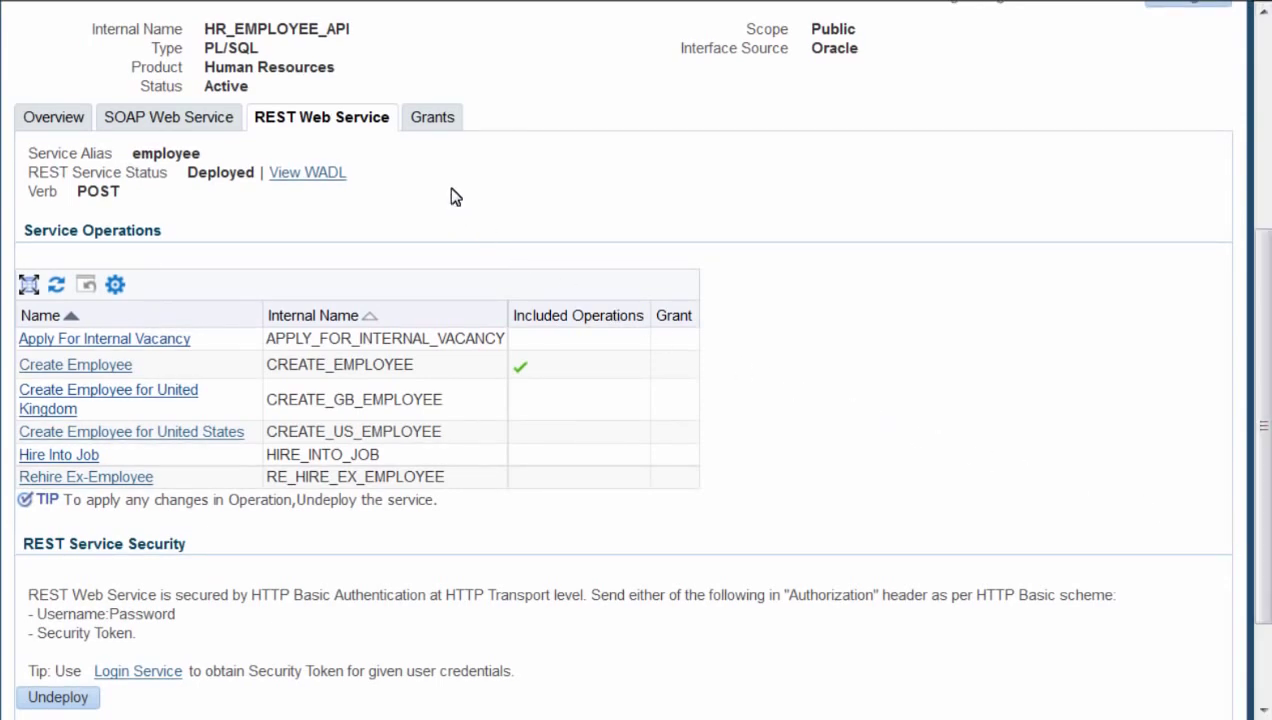
click(303, 178)
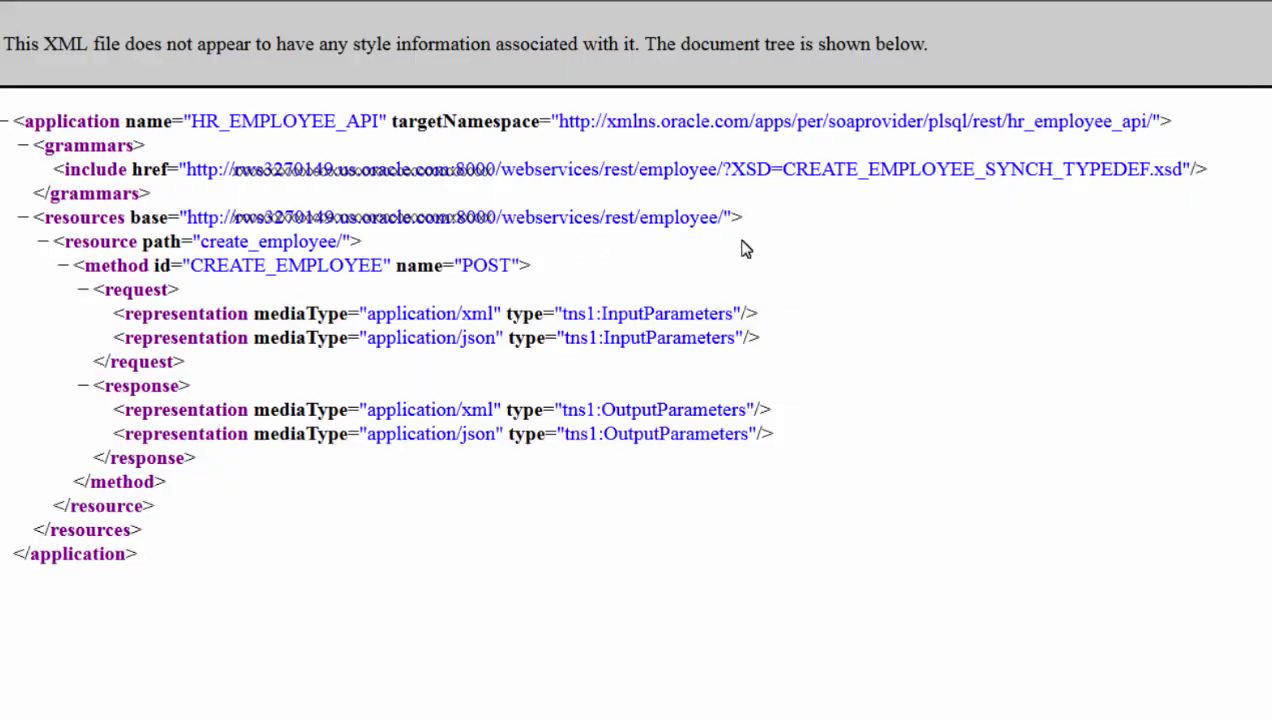
key(alt+Left)
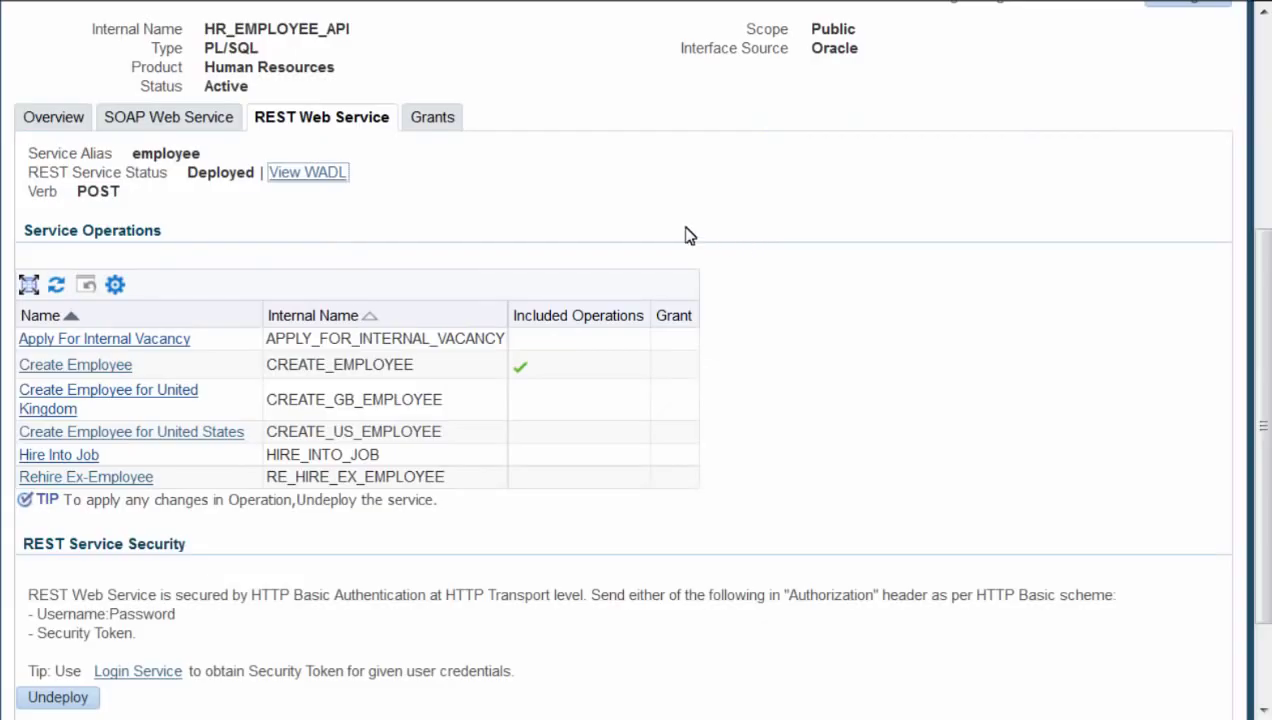
click(444, 128)
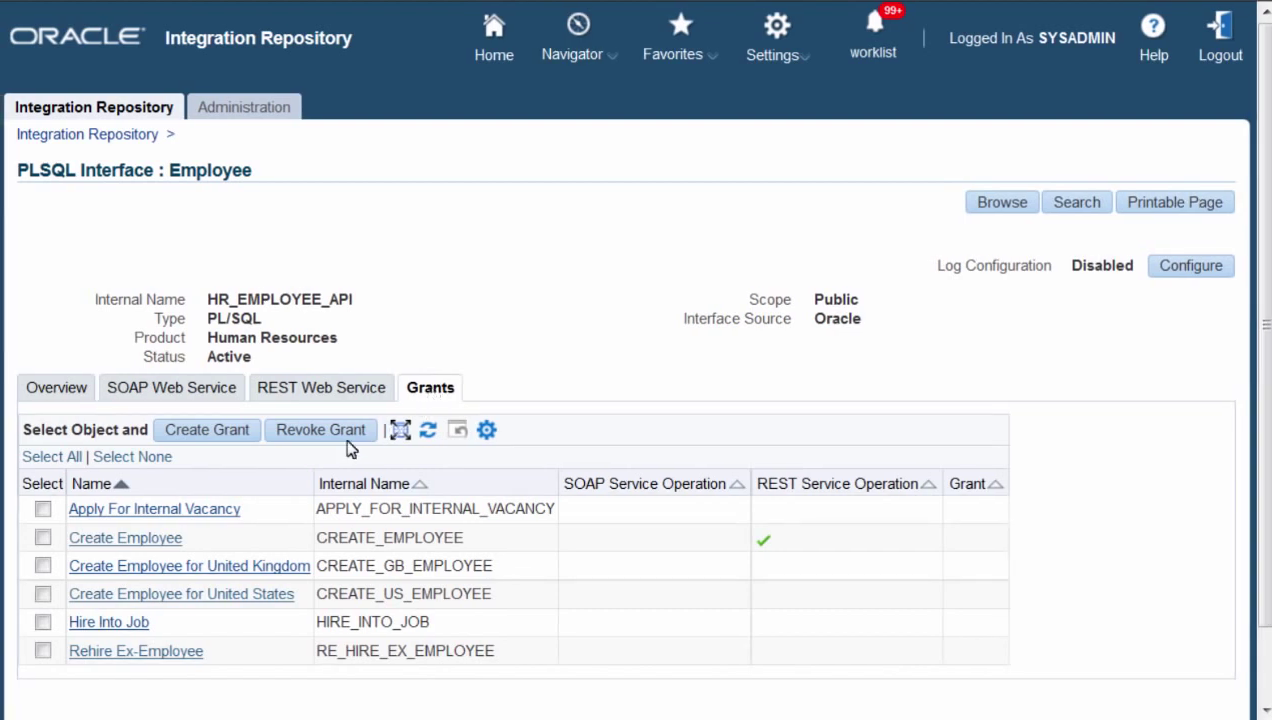
- Grant Create Employee to the Group Of Users 'US Super HRMS Manager', found via 'US Super HRMS%'
click(43, 538)
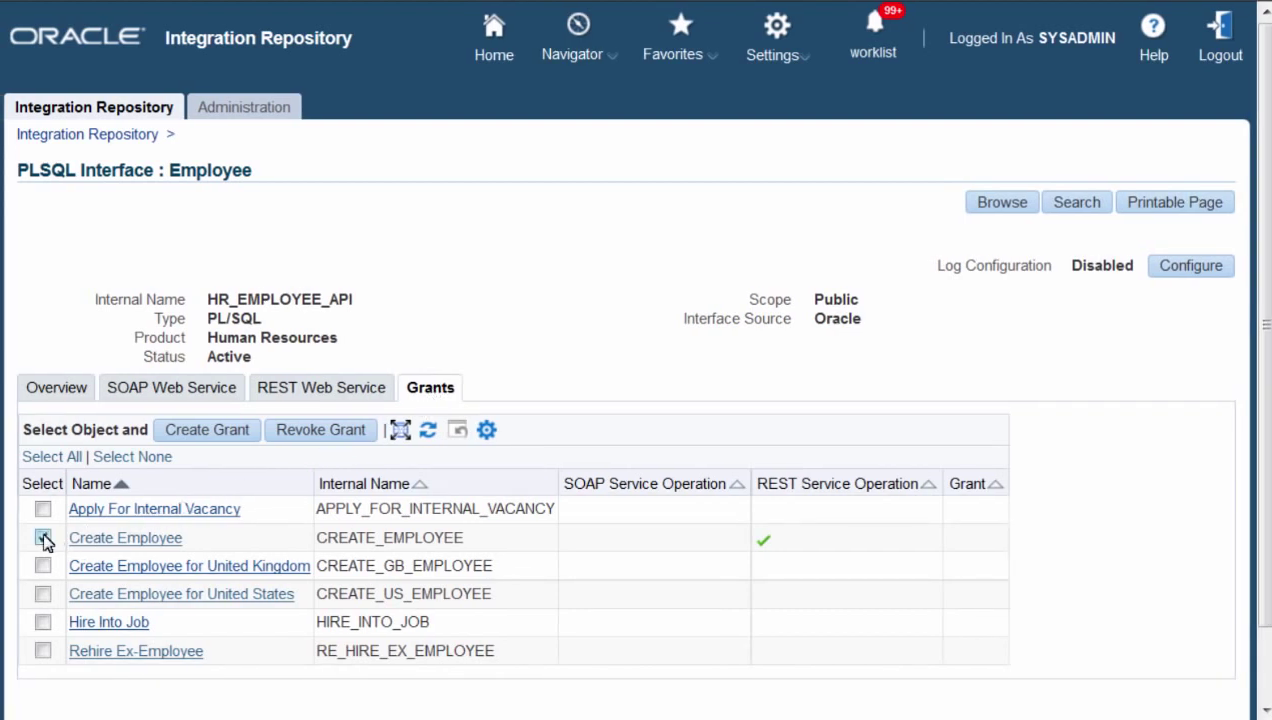
click(222, 431)
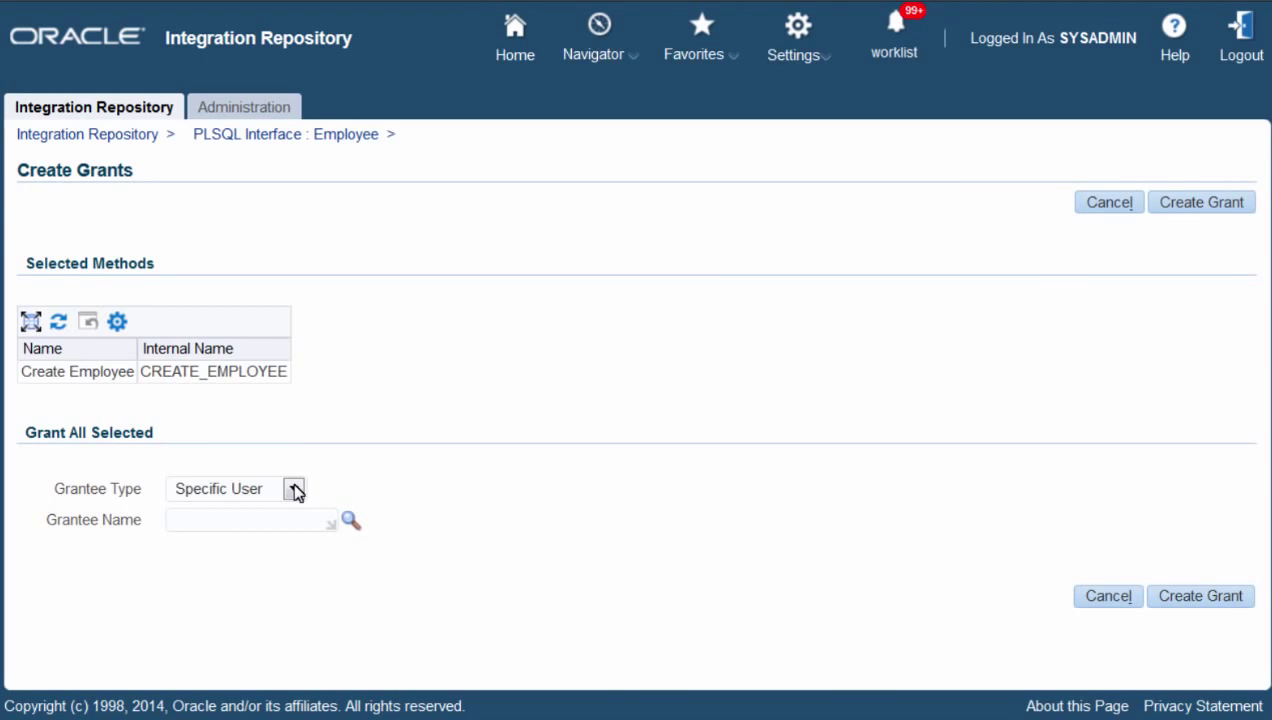
click(294, 489)
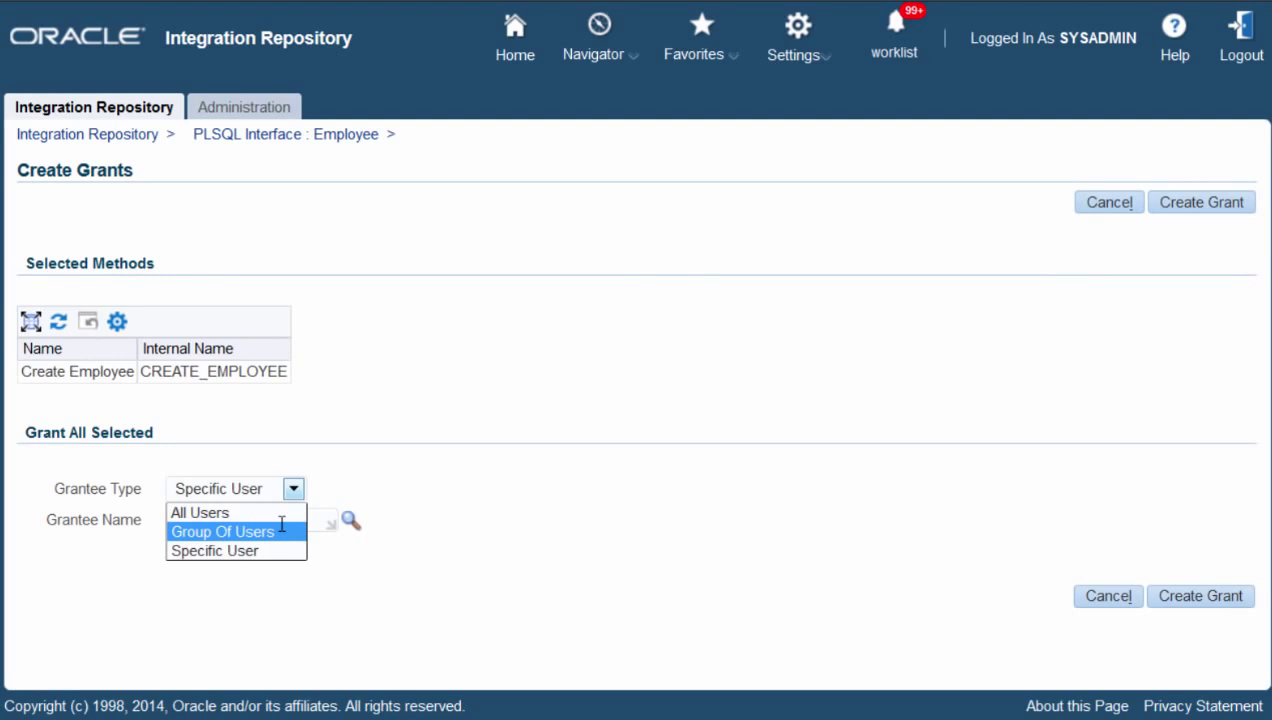
click(282, 531)
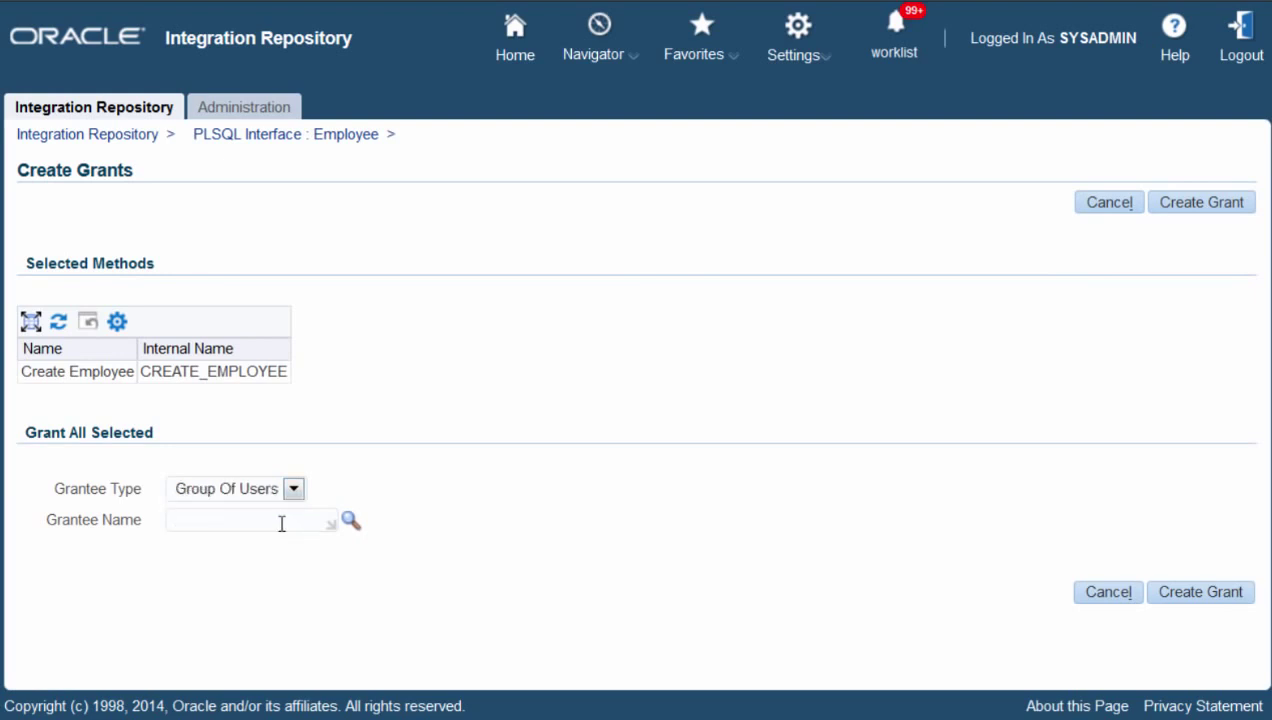
click(350, 521)
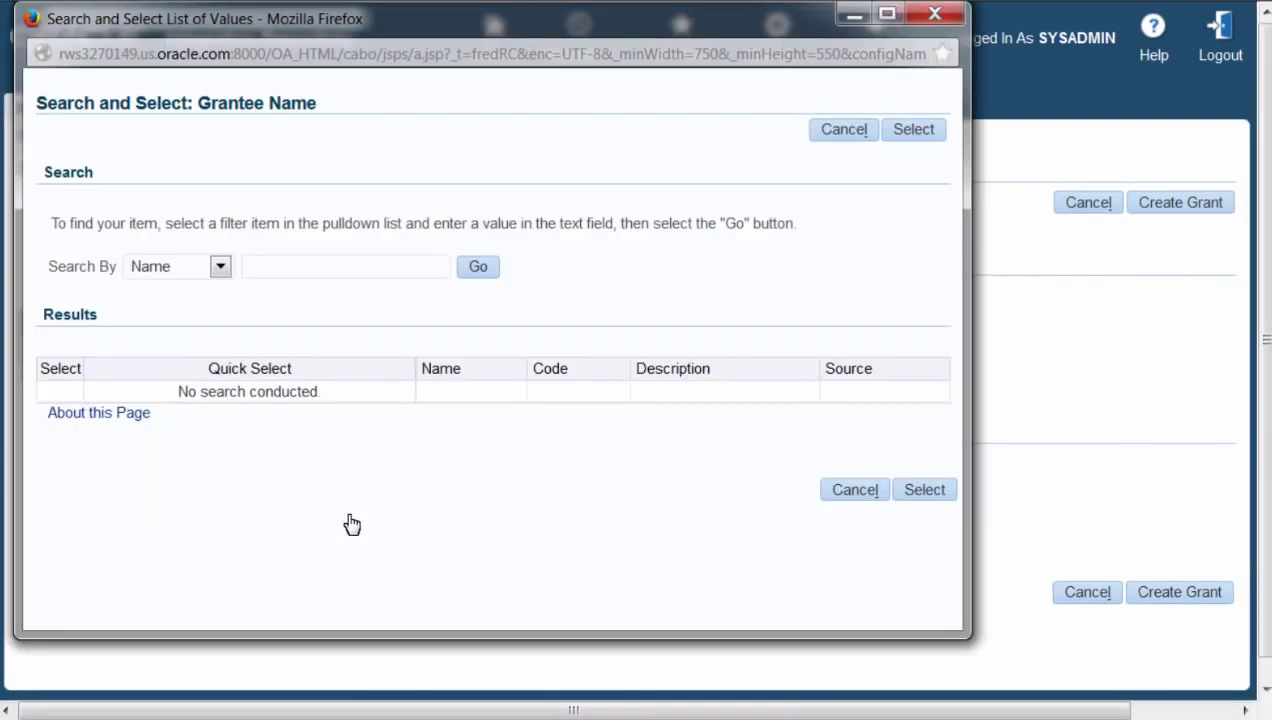
click(327, 263)
text(US Super HRMS%)
click(470, 268)
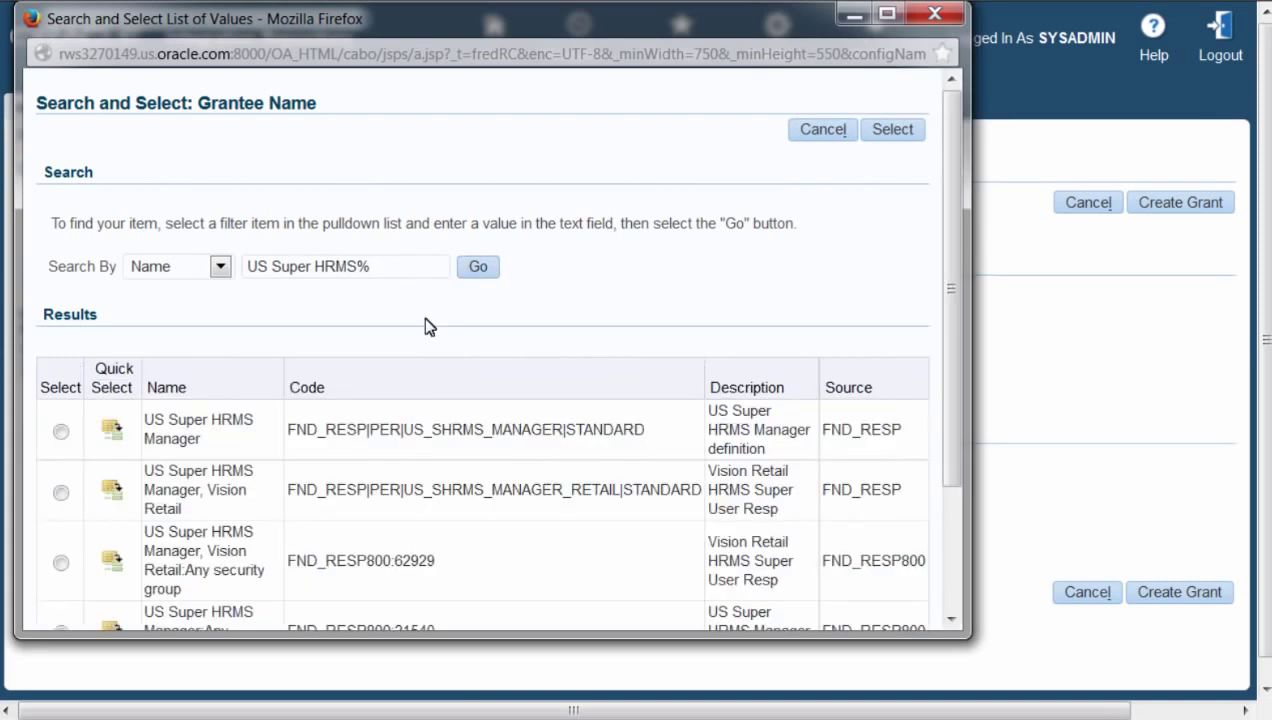
click(112, 435)
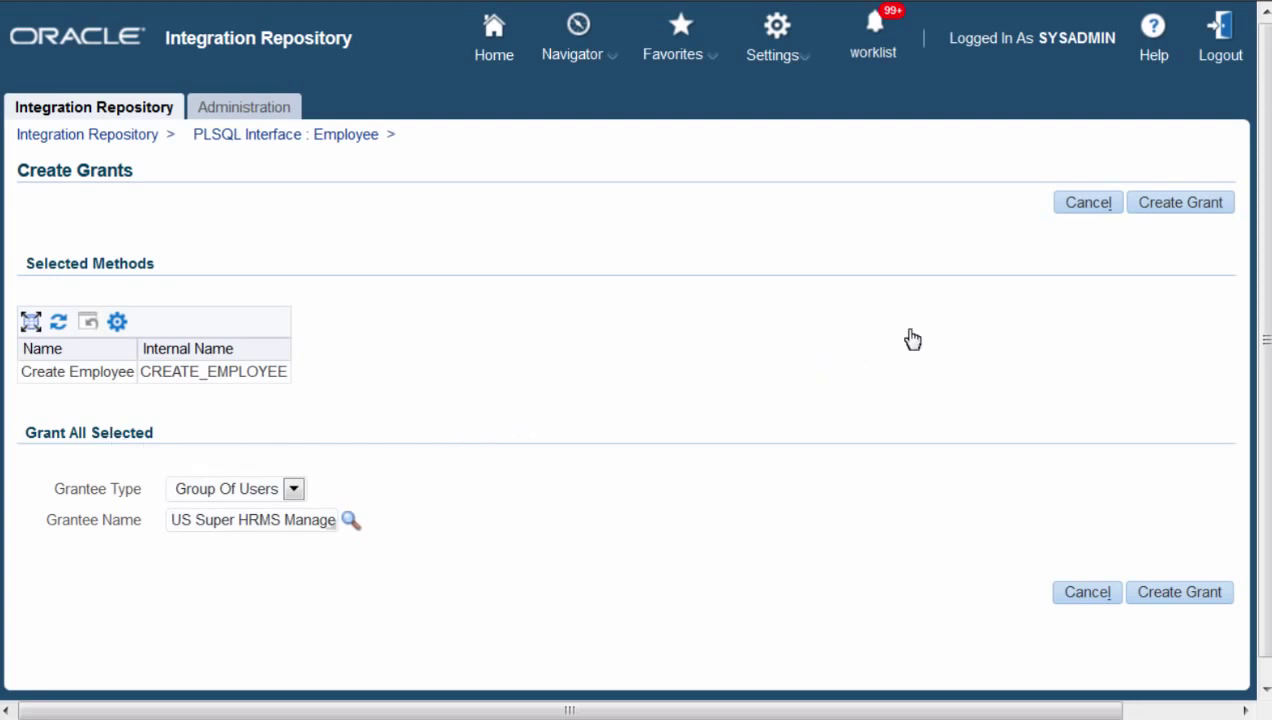
click(1186, 204)
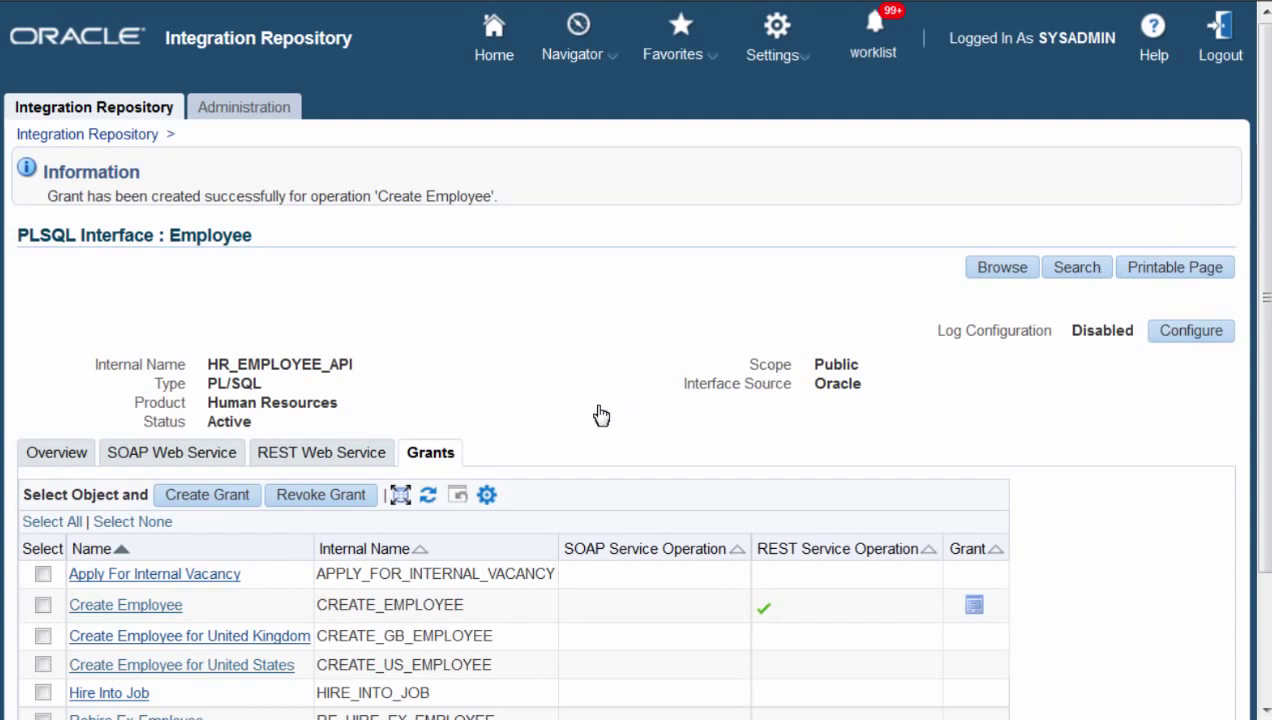
- Copy the link address of the service's View WADL link
click(336, 455)
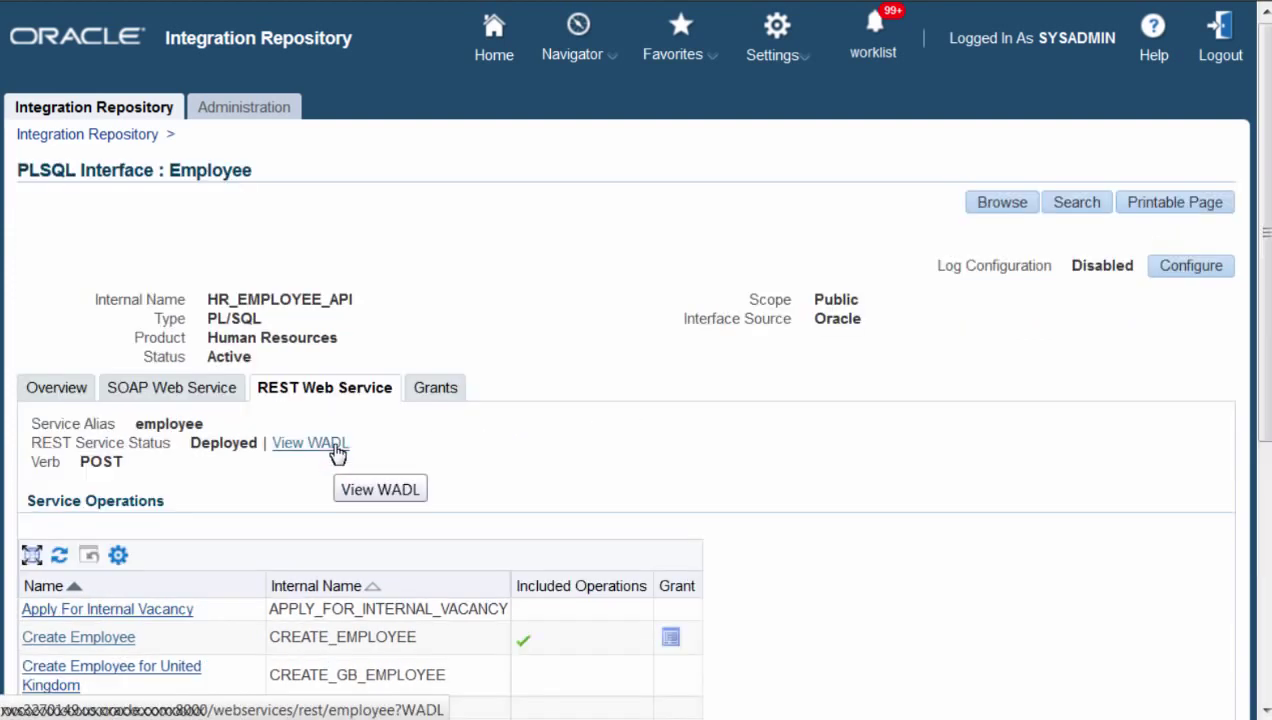
right_click(337, 453)
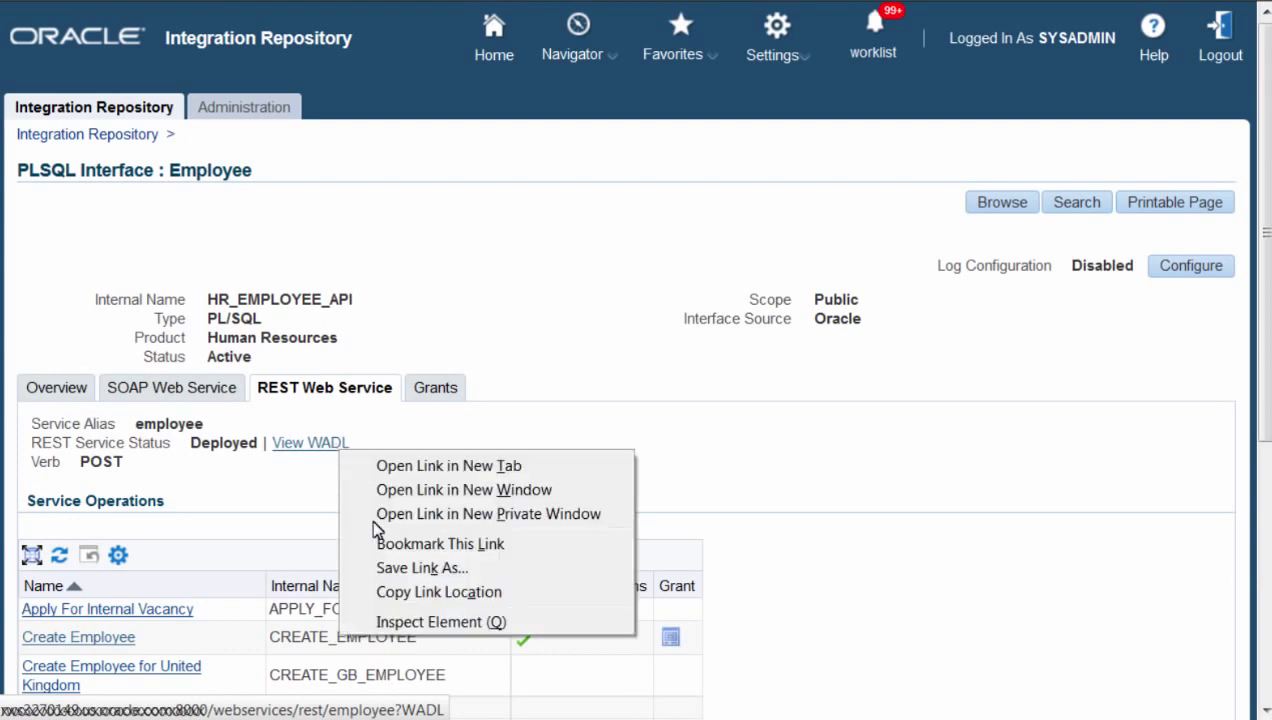
click(429, 590)
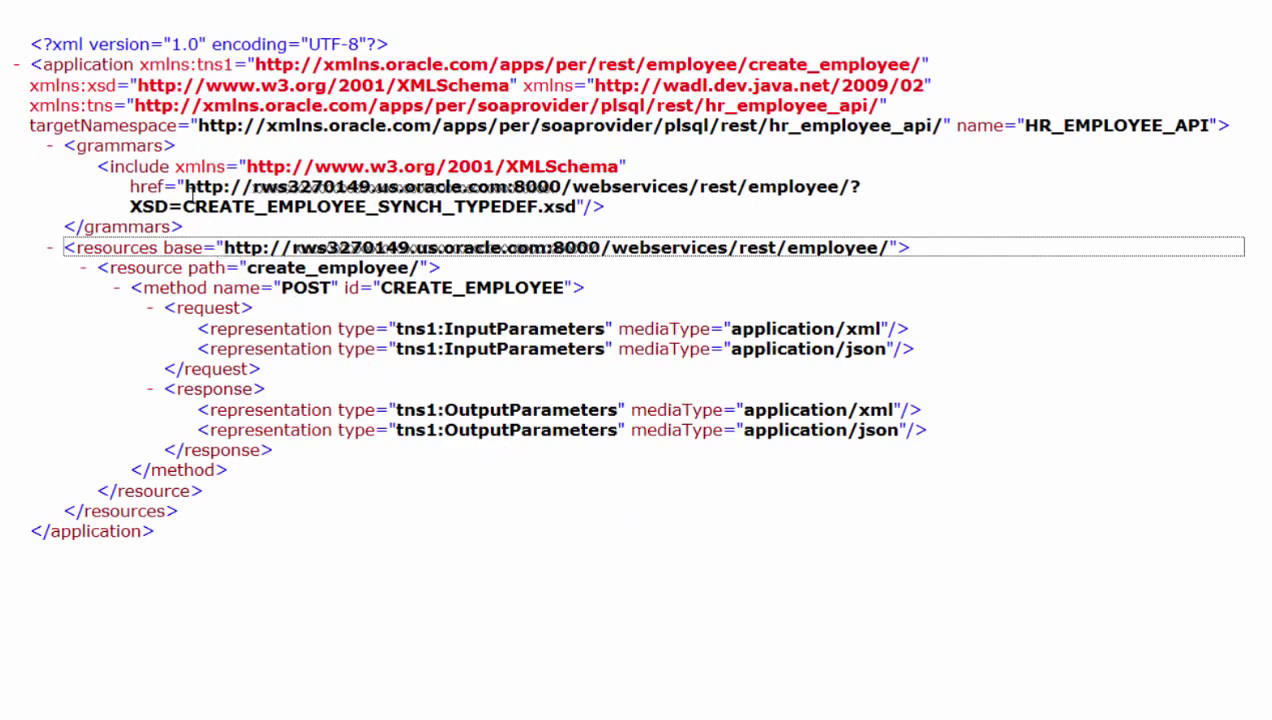
- Open the CREATE_EMPLOYEE_SYNCH_TYPEDEF.xsd schema from the WADL and review its InputParameters like P_HIRE_DATE
drag(186, 190, 576, 207)
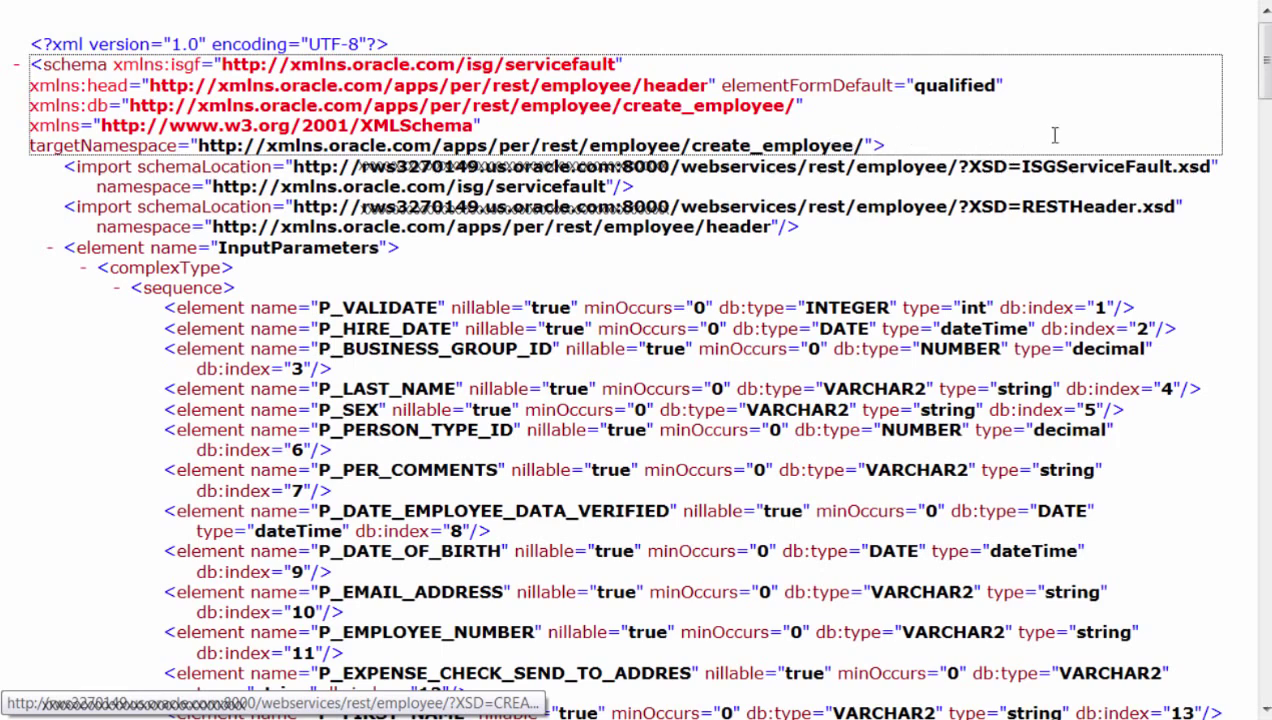
scroll(1244, 116, down, 5)
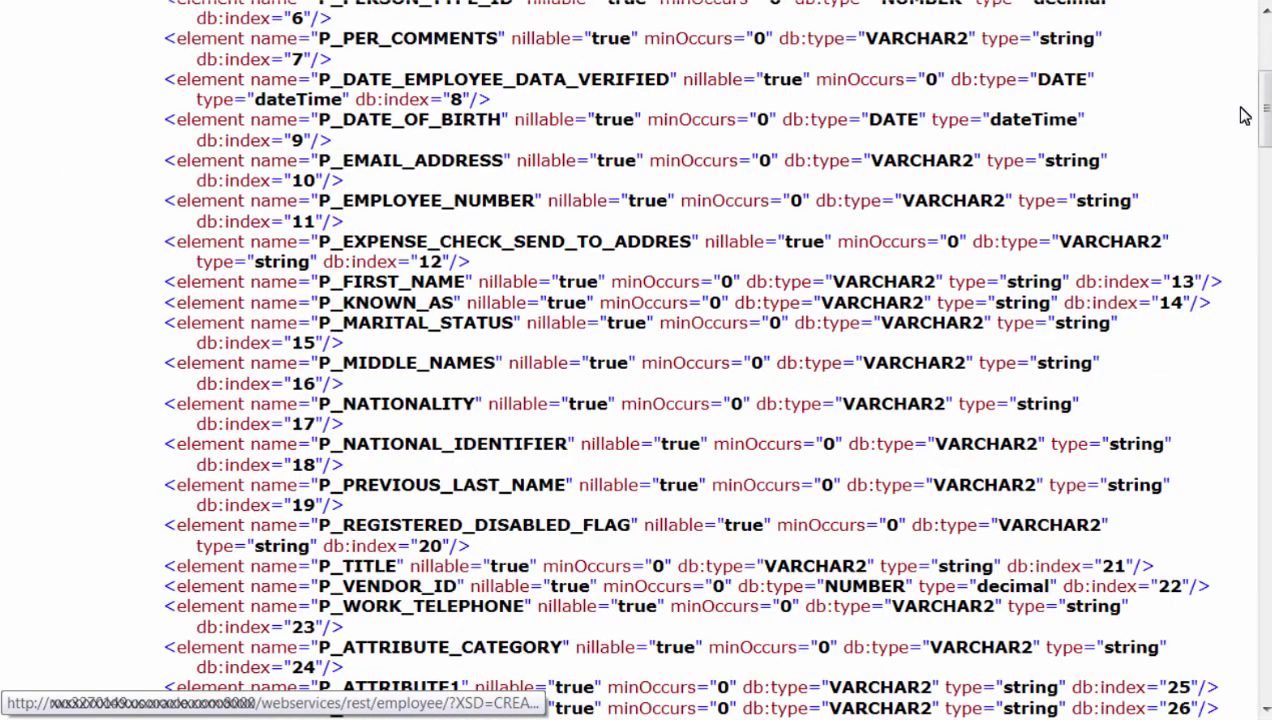
- Review the RESTHeader and InputParameters of the CREATE_EMPLOYEE_Input JSON in Notepad, then return to Chrome apps
key(alt+Tab)
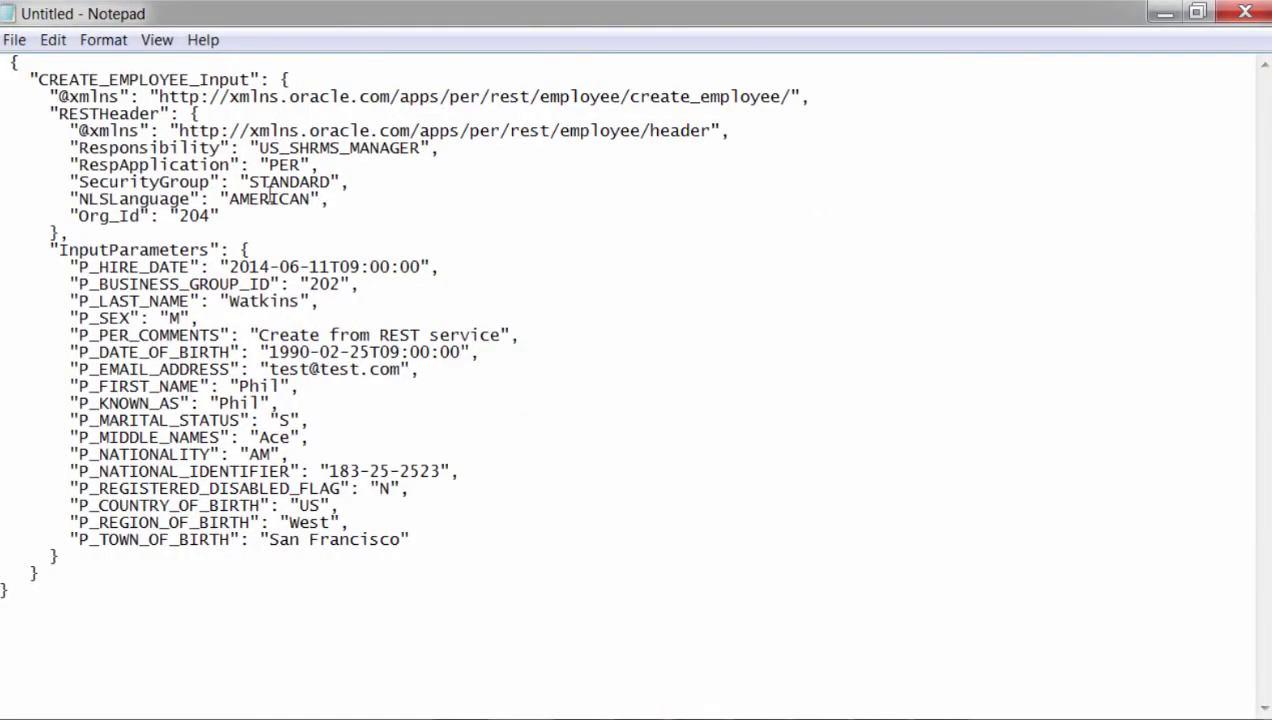
key(ctrl+shift+Right)
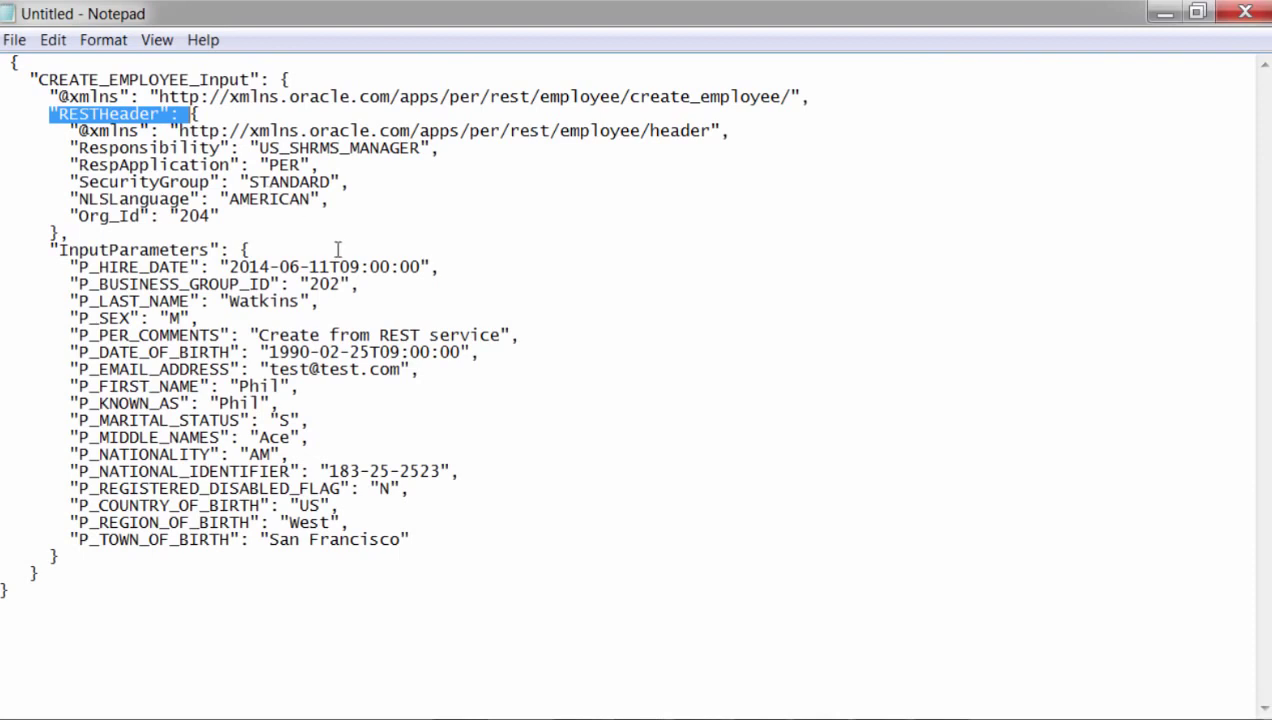
double_click(338, 250)
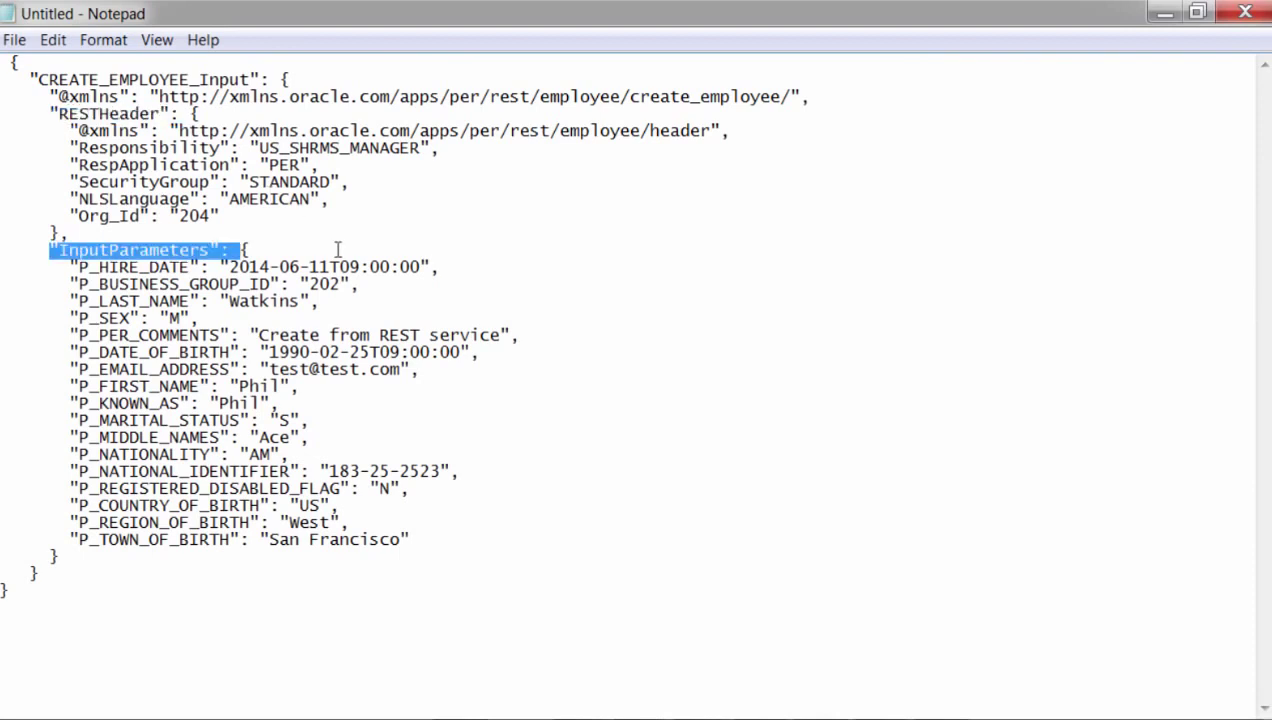
click(472, 549)
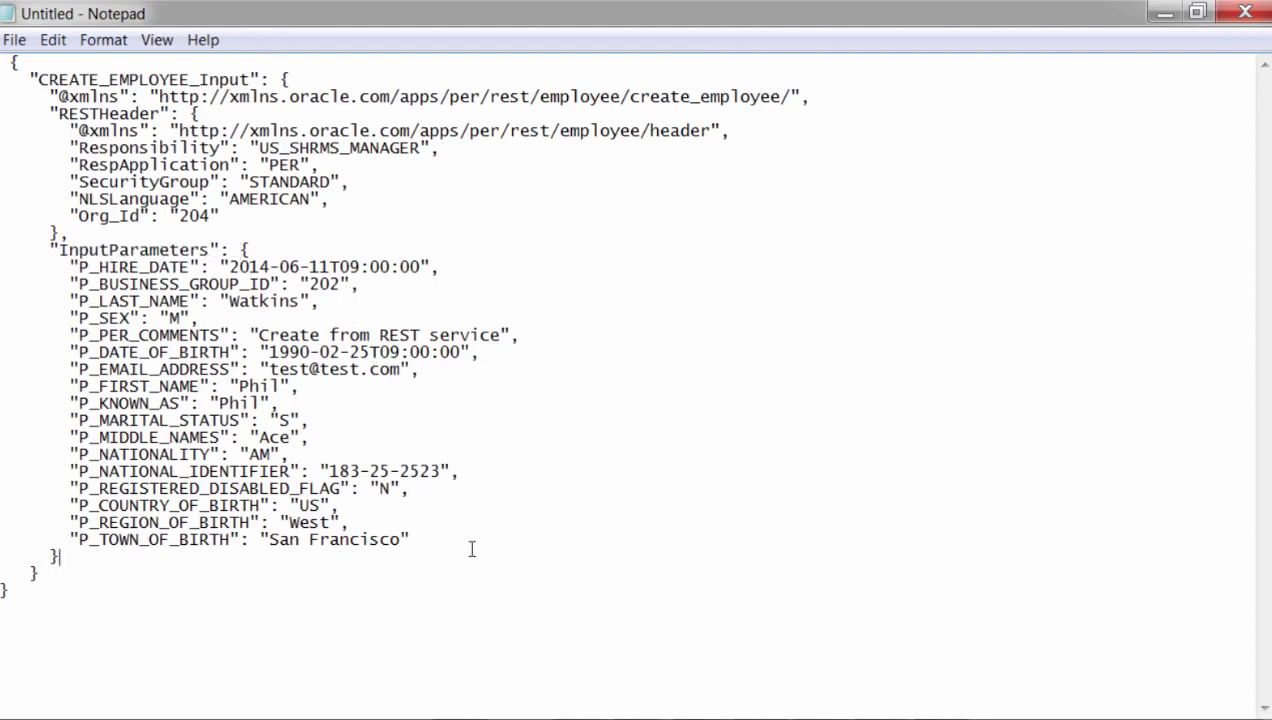
key(alt+Tab)
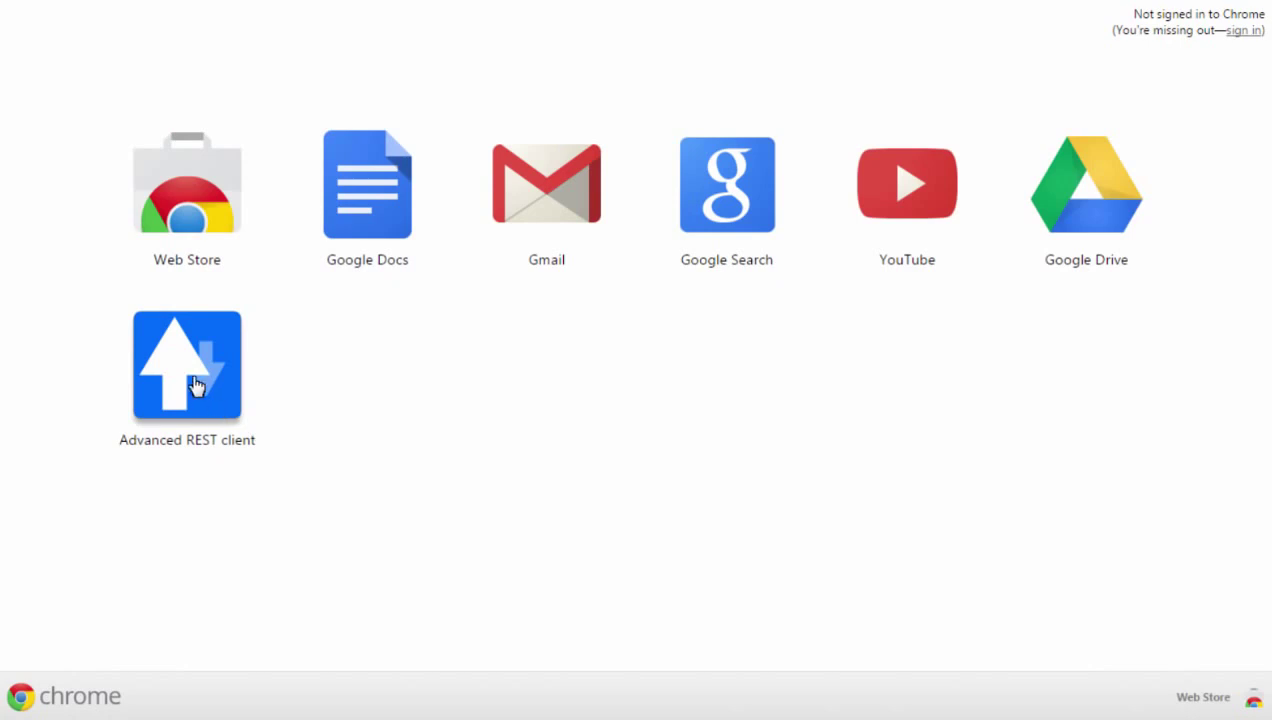
- Launch Advanced REST client and create a POST request to the pasted webservices/rest/employee/create_employee/ URL
click(196, 387)
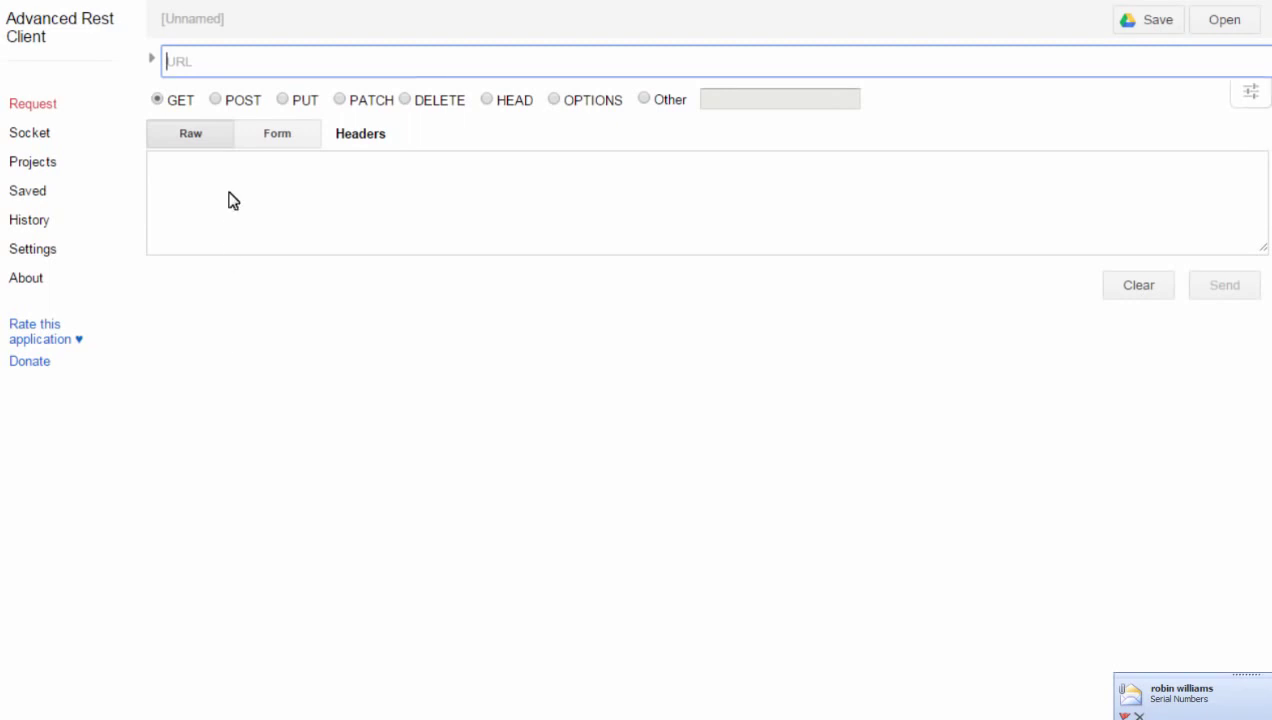
click(218, 101)
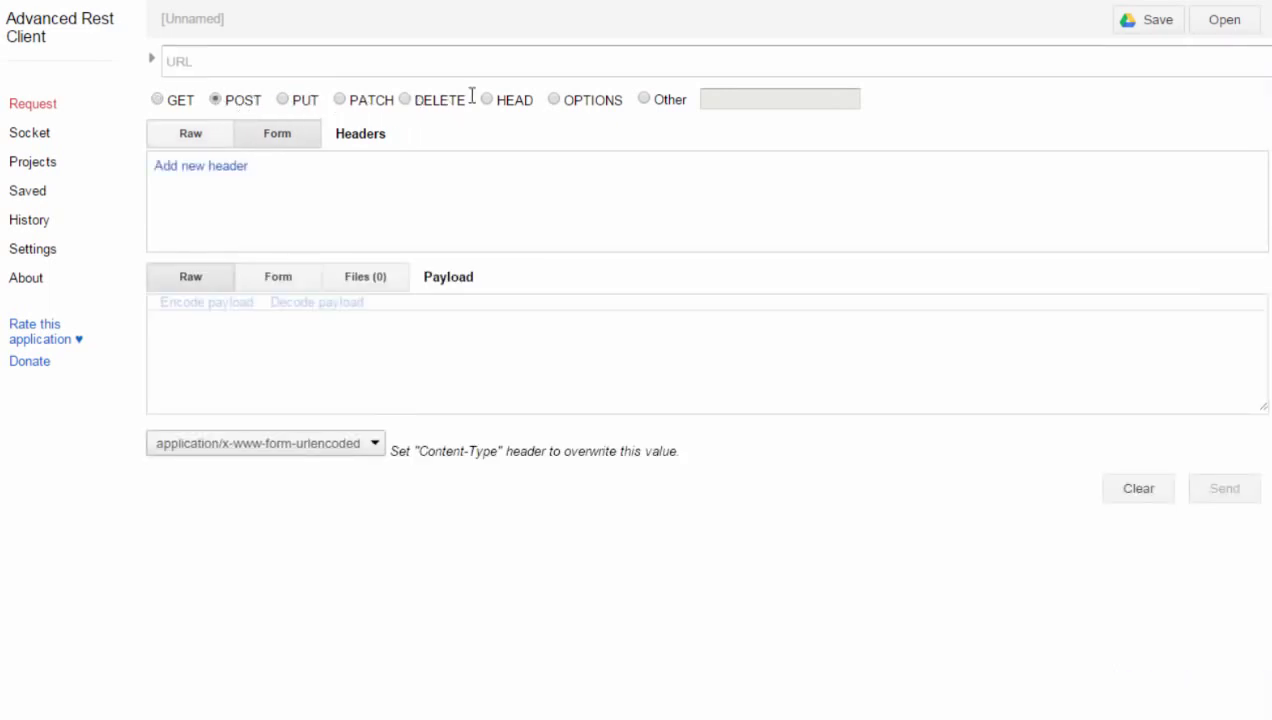
click(686, 55)
key(ctrl+v)
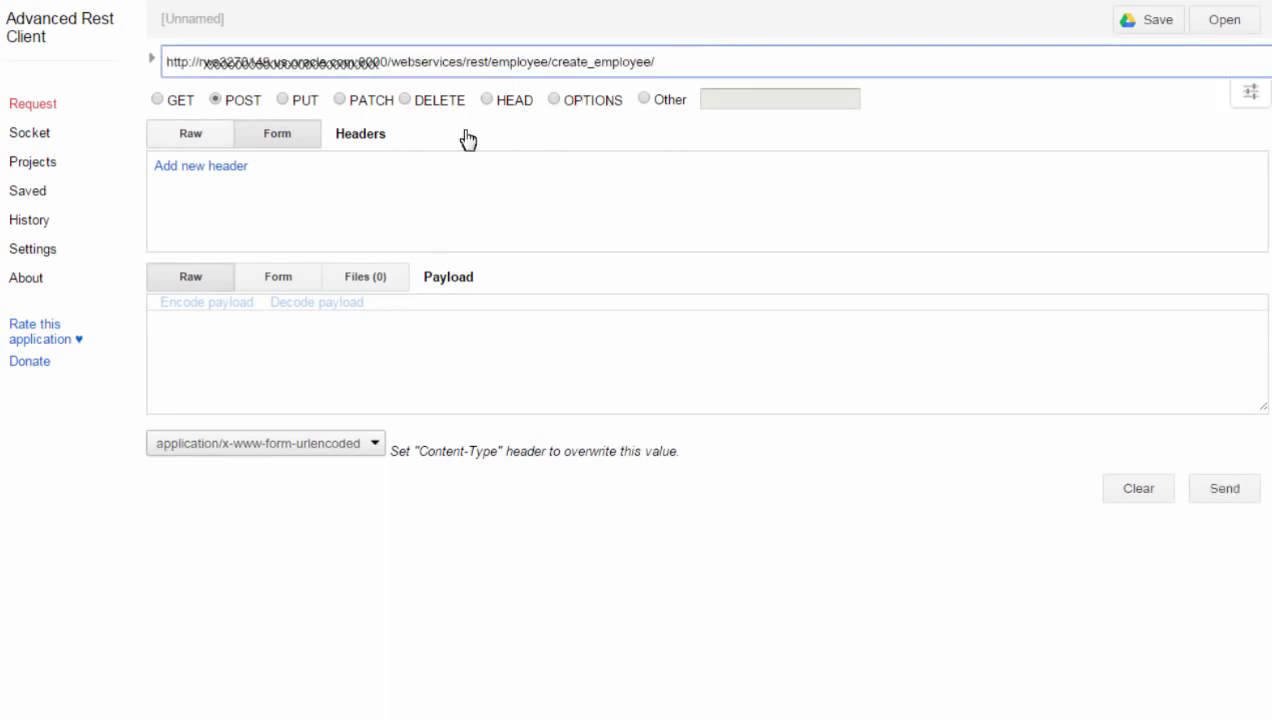
- Add a Basic Authorization header built from the administrator login and password
click(217, 204)
text(Authorization)
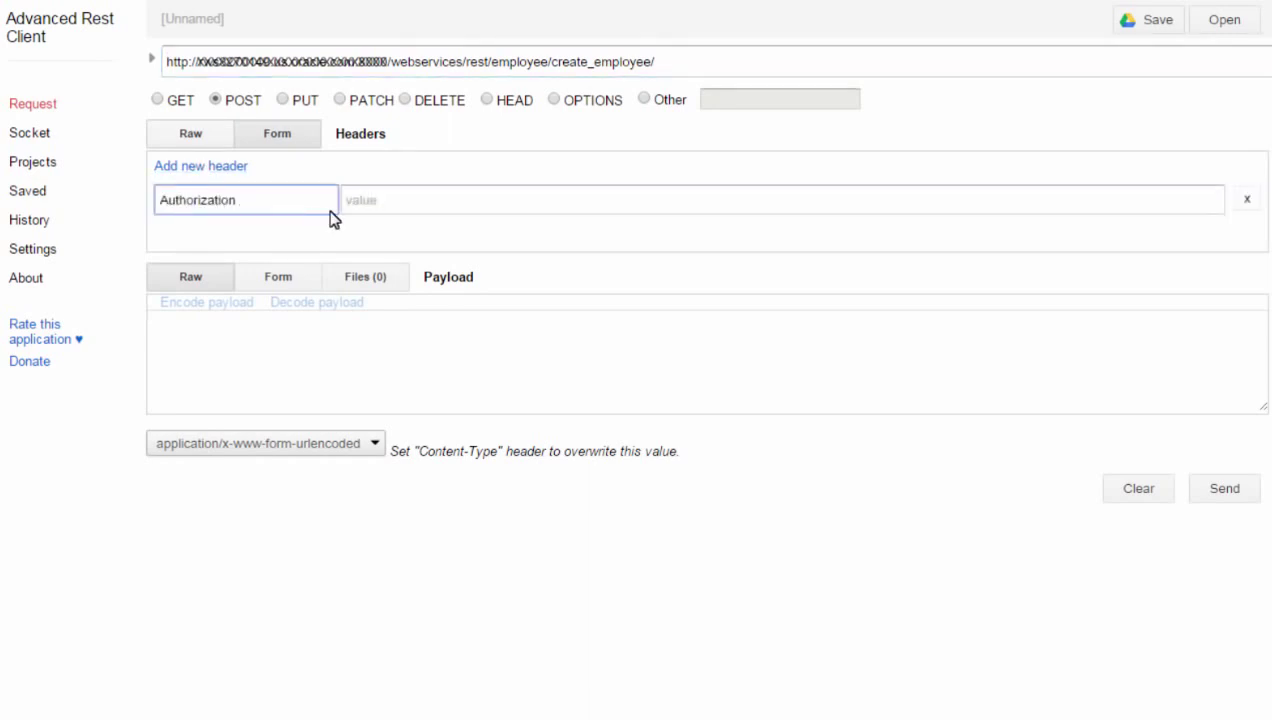
key(Tab)
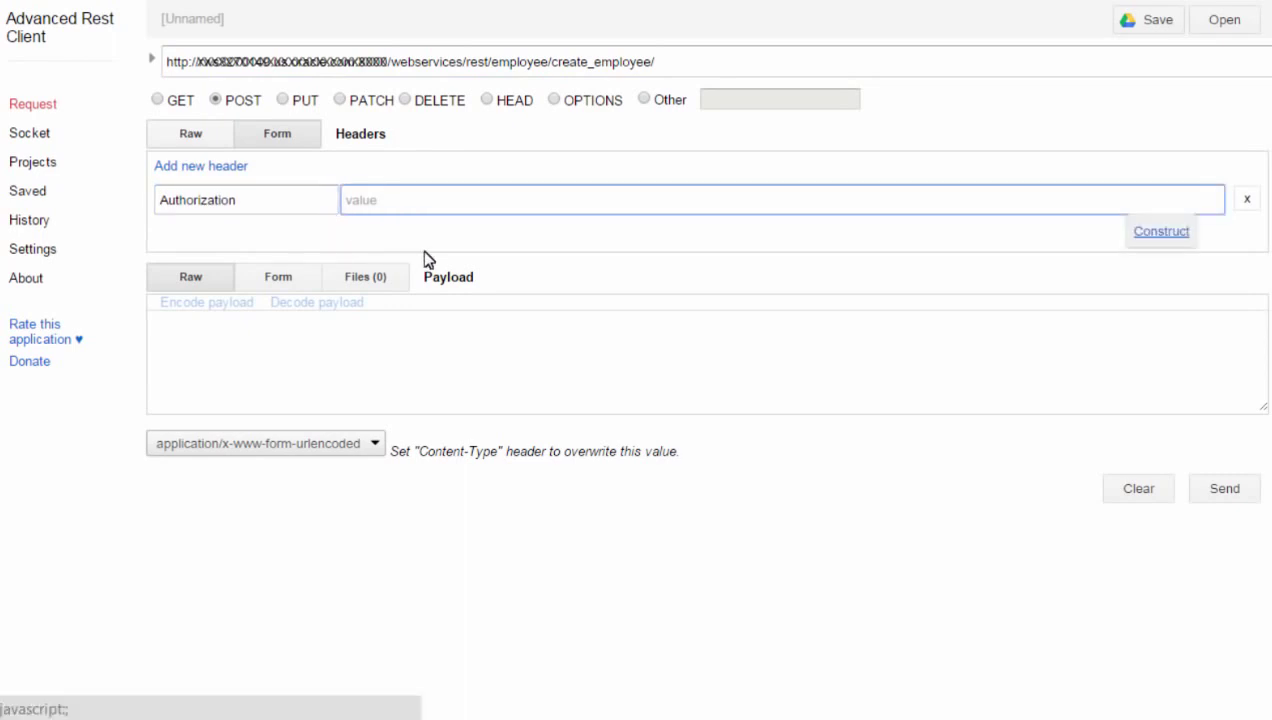
click(1163, 236)
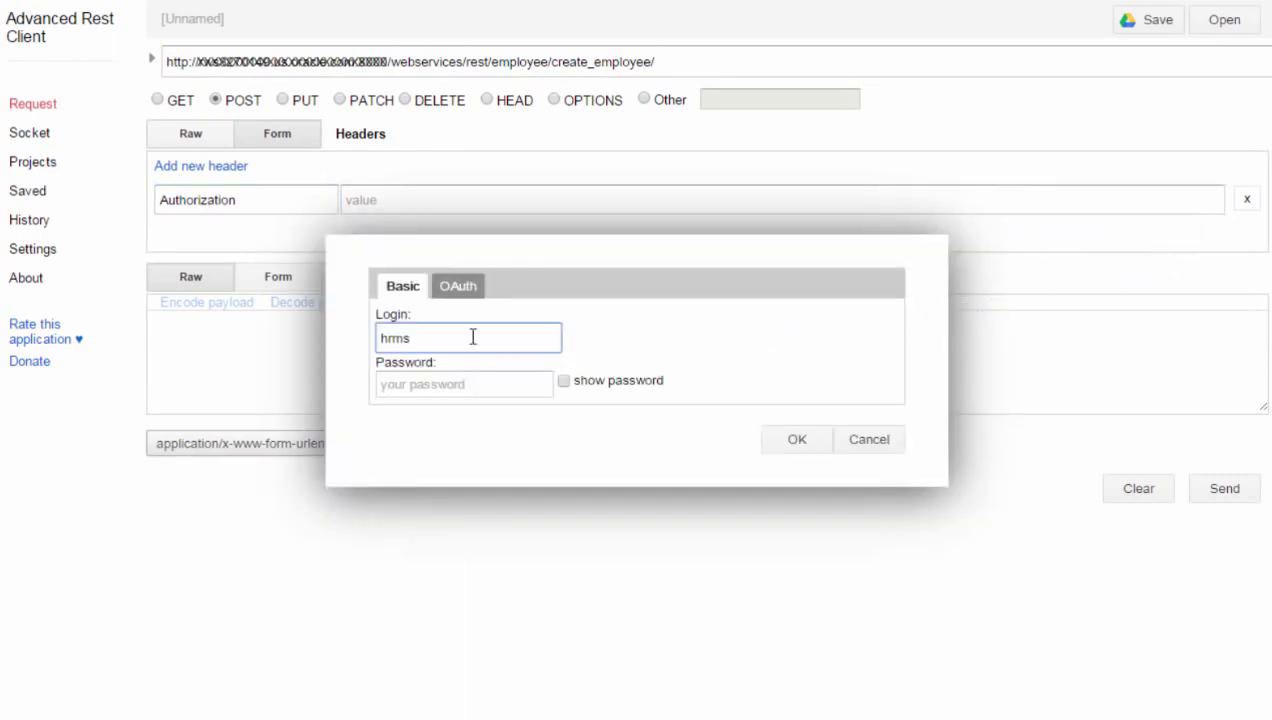
key(Tab)
text(*******)
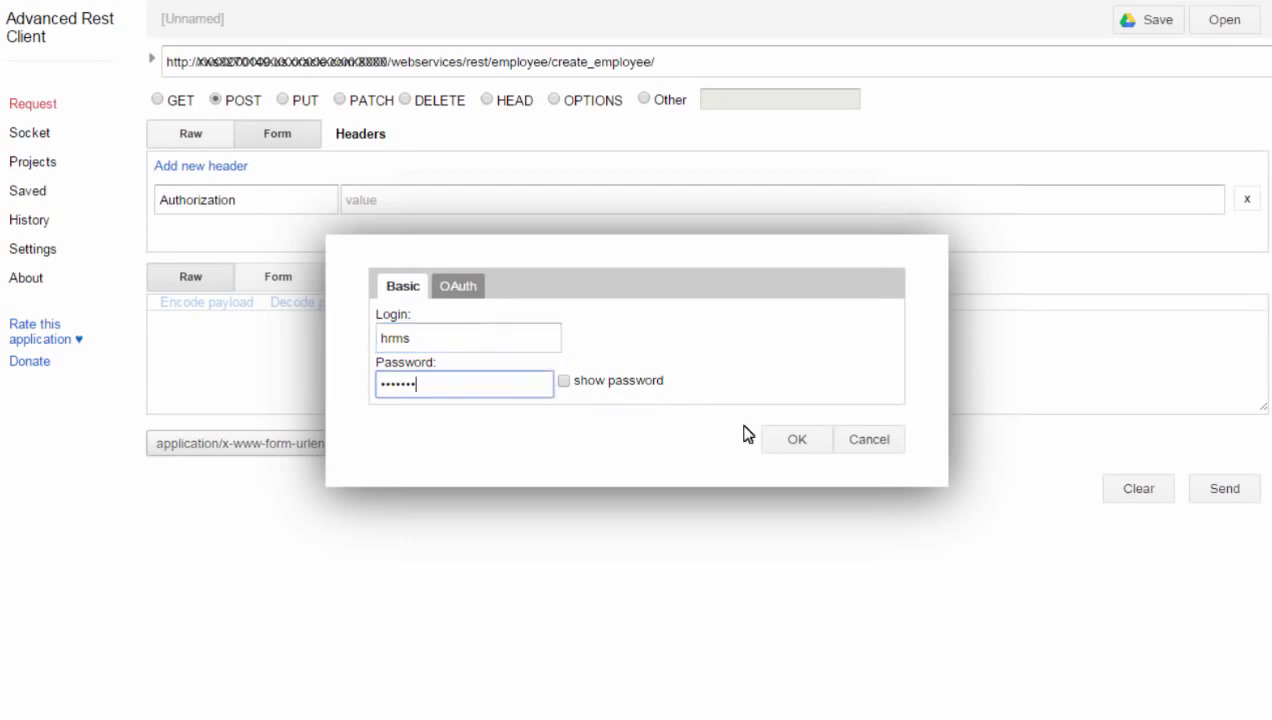
click(772, 438)
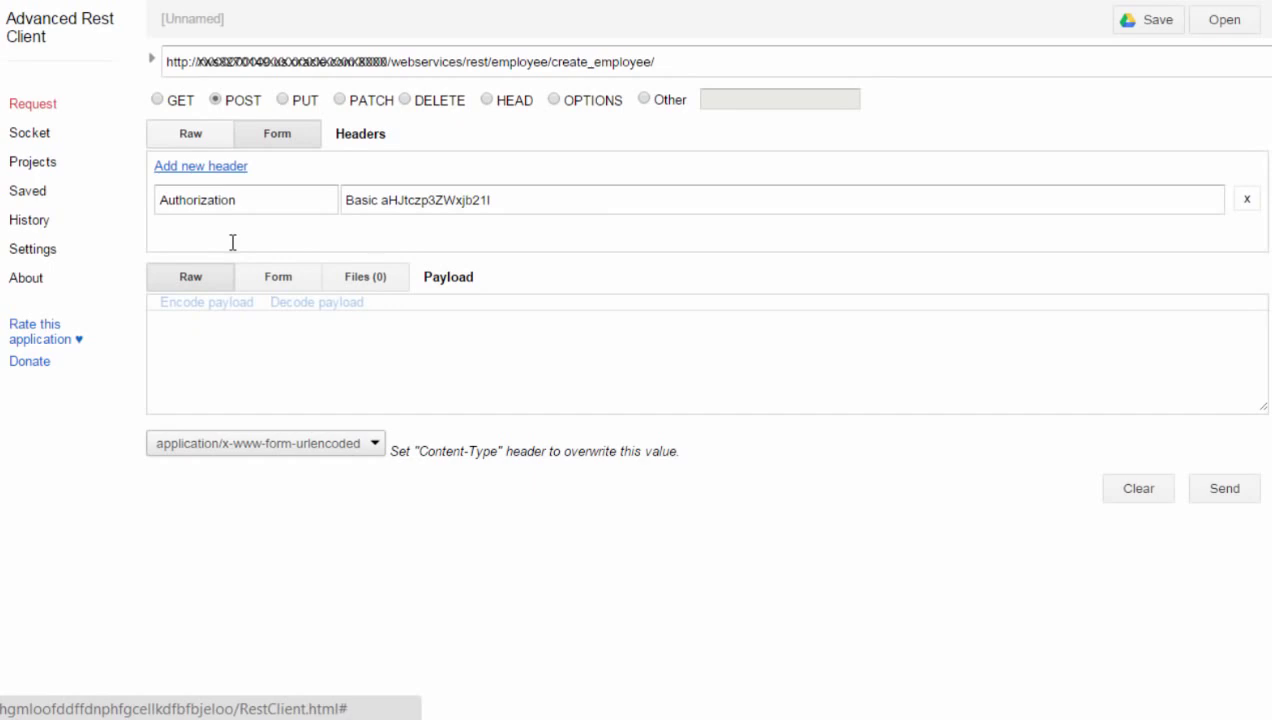
- Add Accept and Content-Type application/json and Content-Language en-US headers, and paste the employee JSON payload
text(Accept)
click(375, 237)
text(application/json)
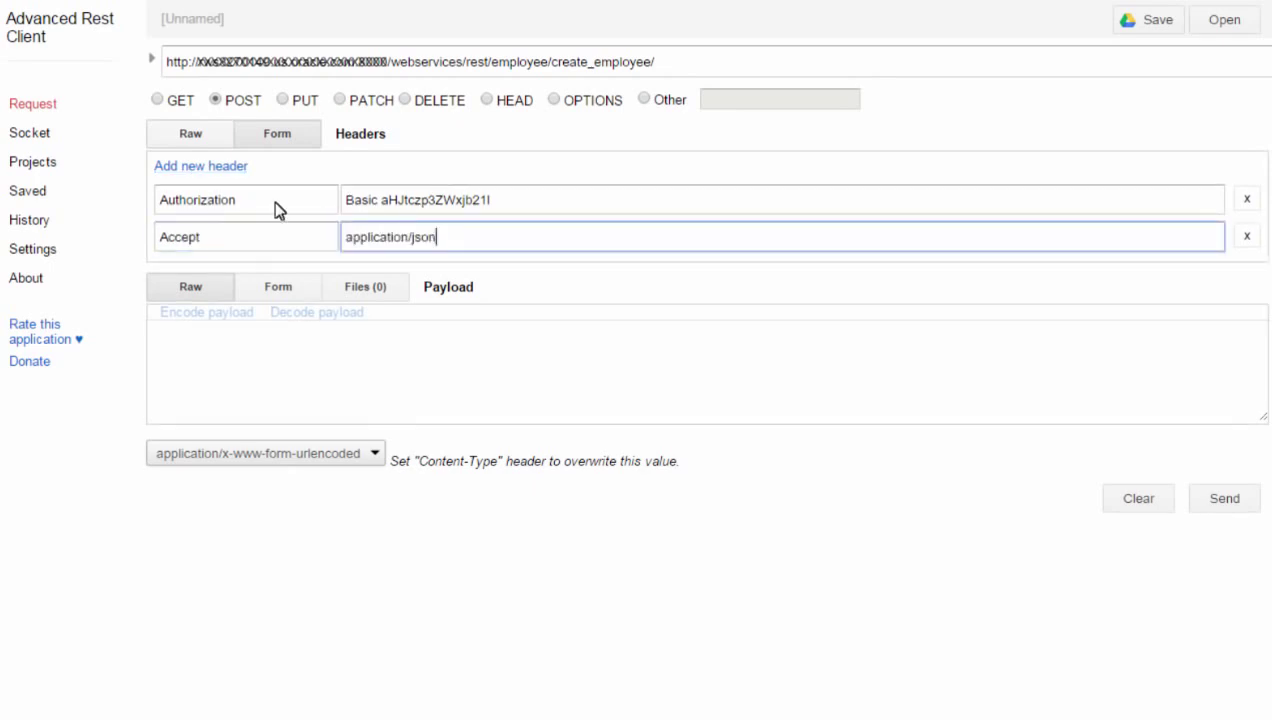
click(195, 167)
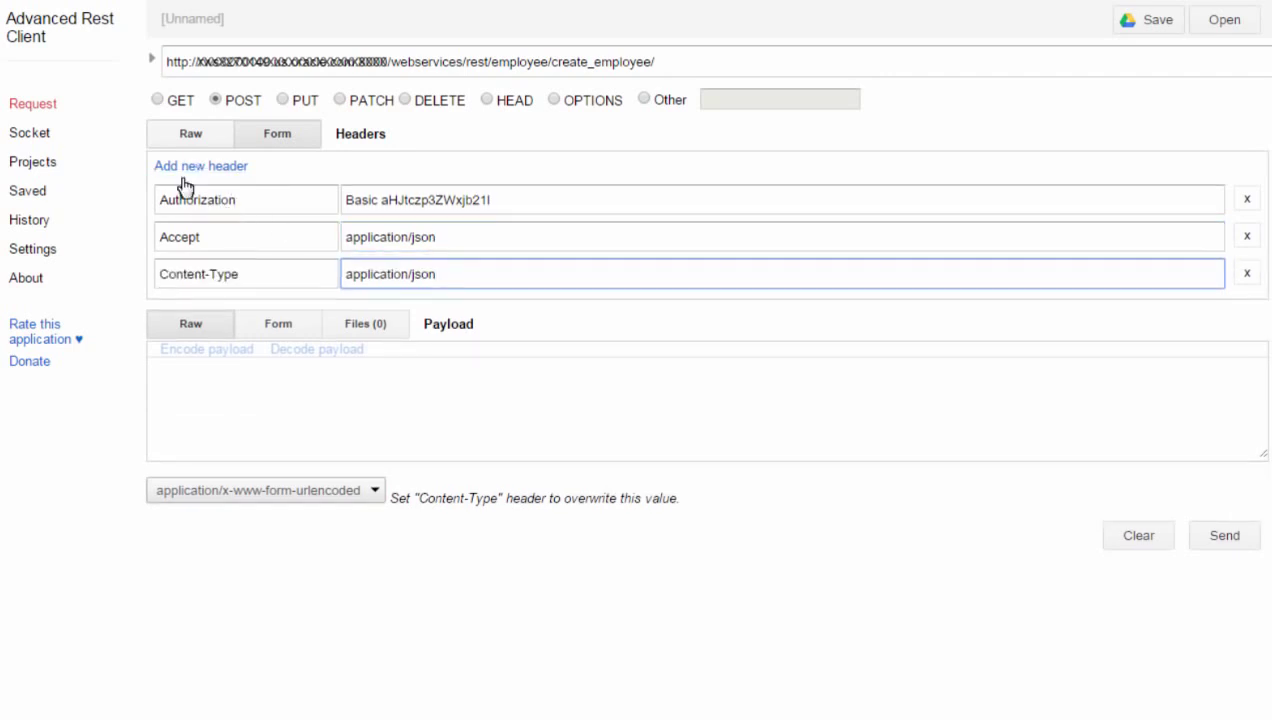
click(175, 168)
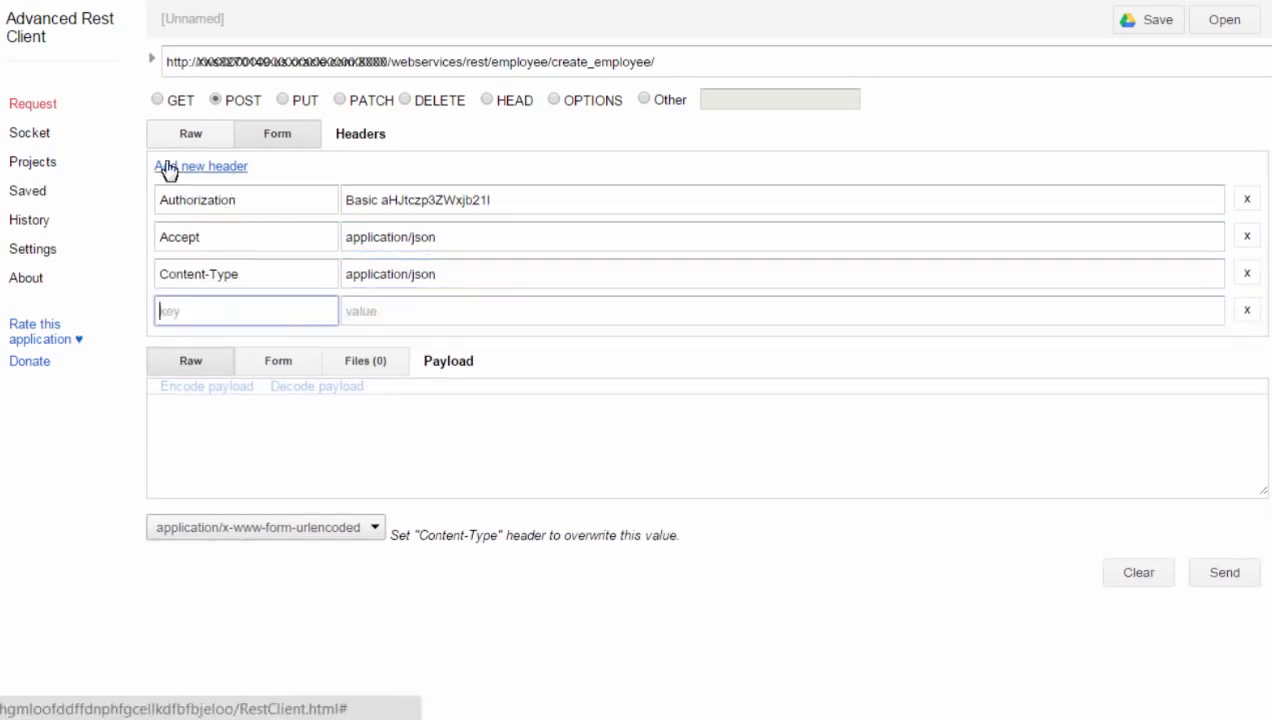
text(Content-Language)
click(393, 300)
text(en-US)
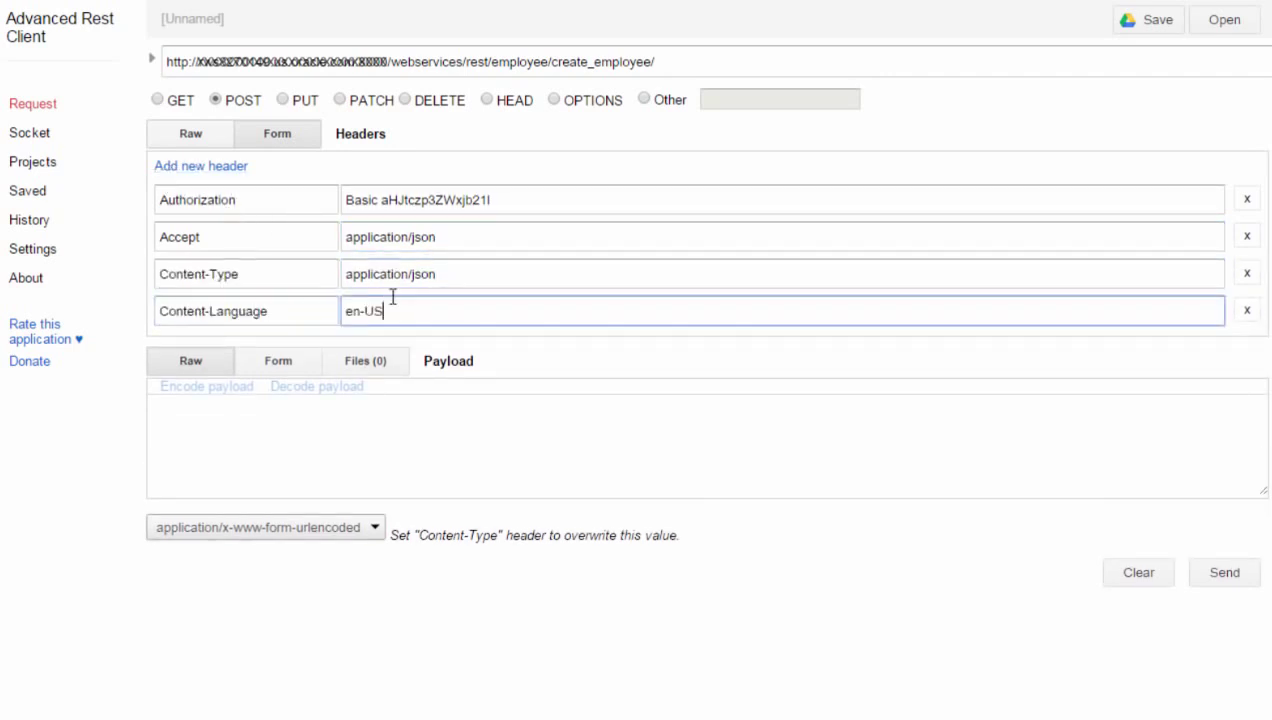
click(505, 417)
key(ctrl+v)
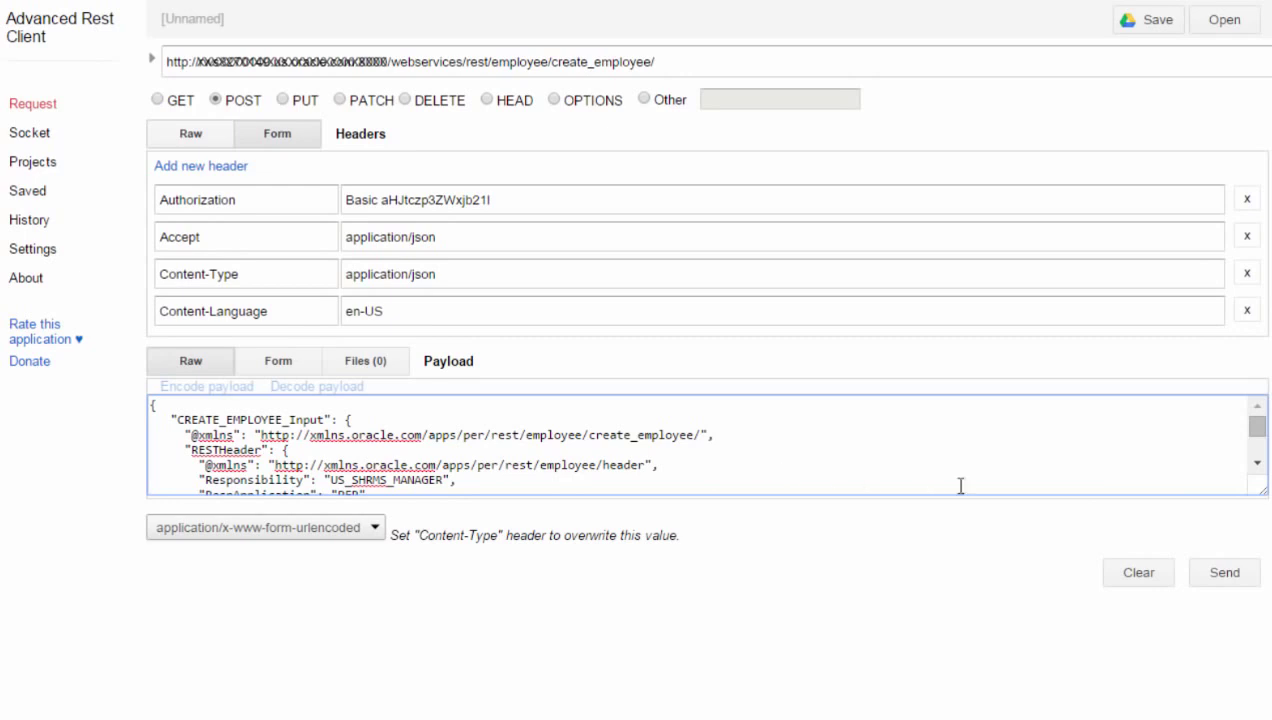
- Send the create_employee POST as application/json and select the returned P_EMPLOYEE_NUMBER value
scroll(1238, 467, down, 1)
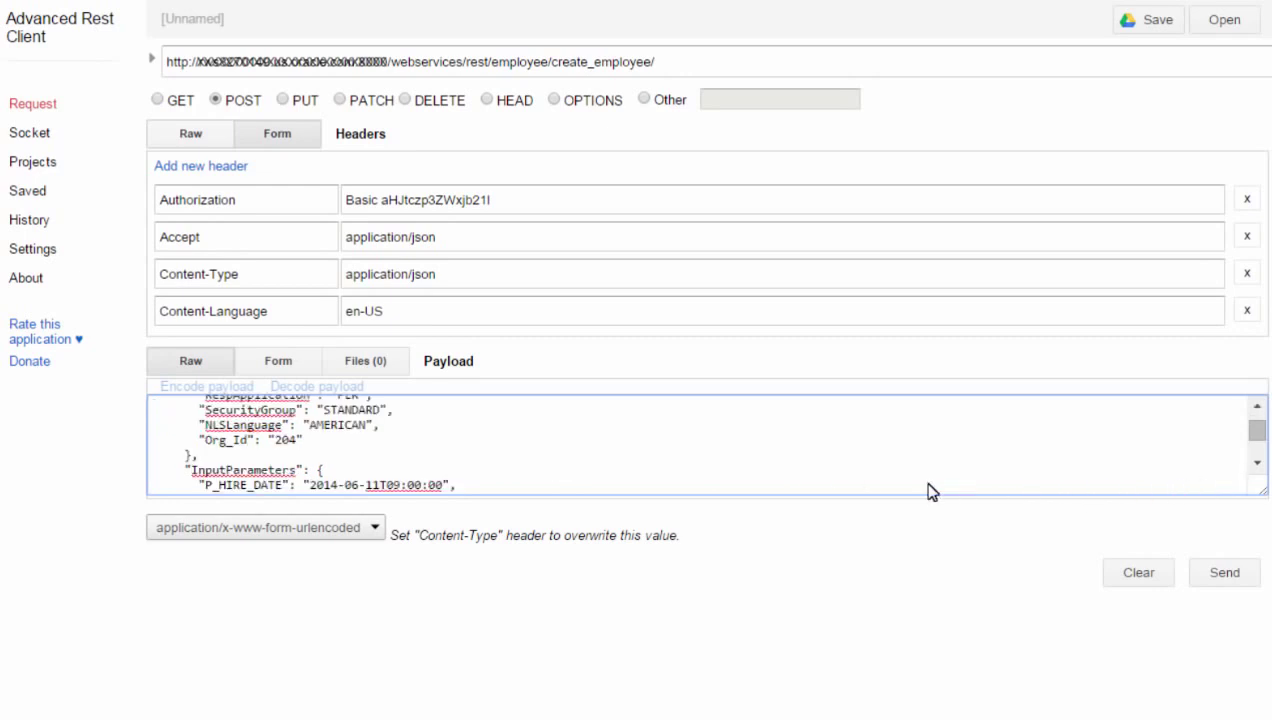
scroll(704, 470, down, 3)
scroll(704, 470, down, 1)
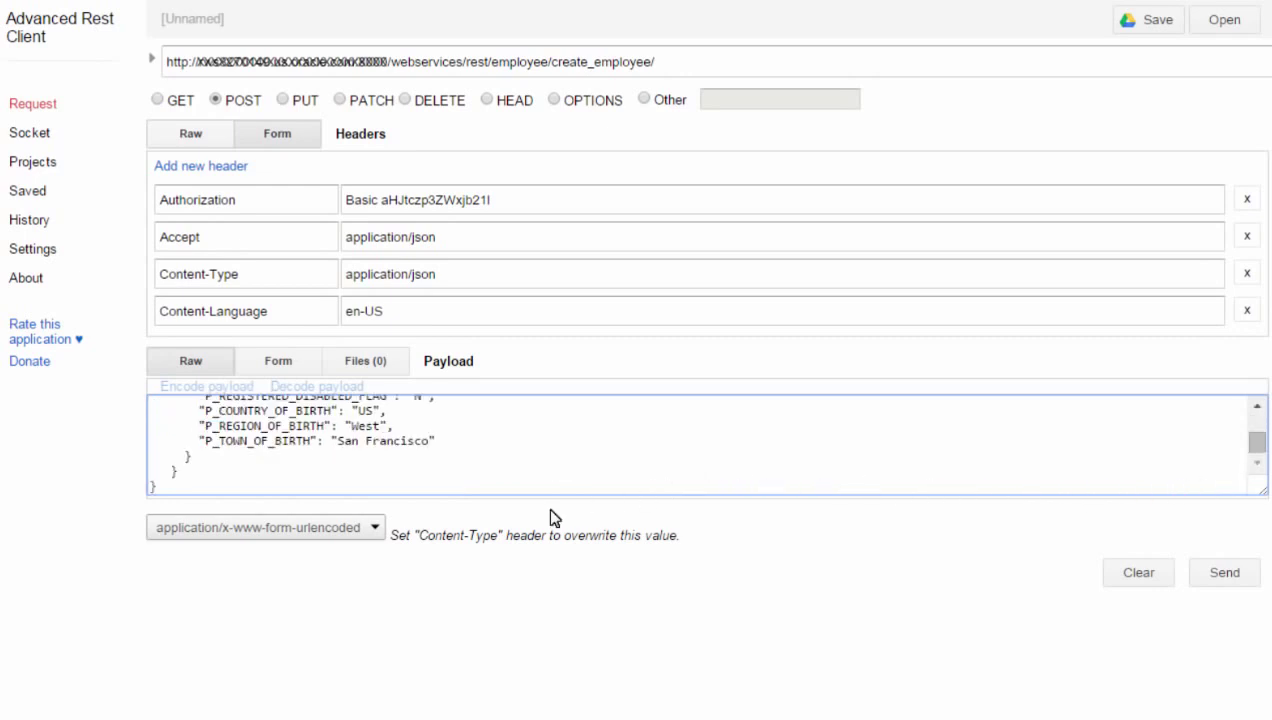
click(376, 531)
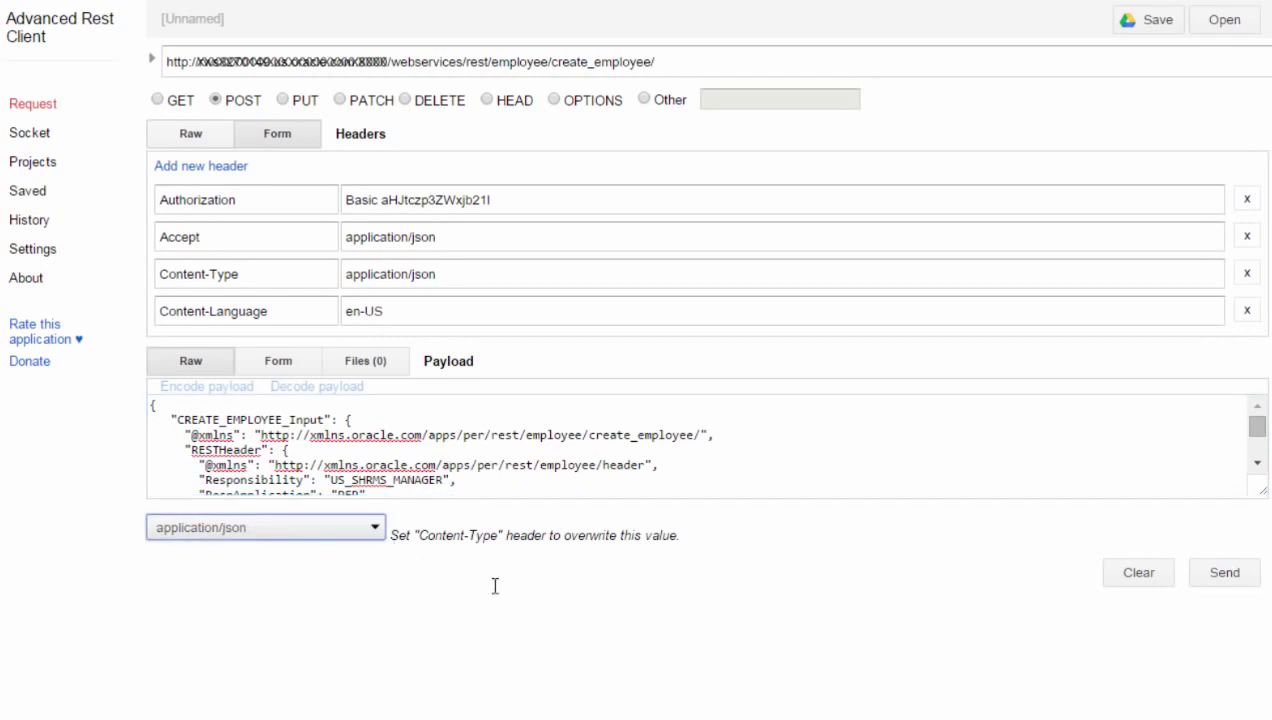
click(1196, 582)
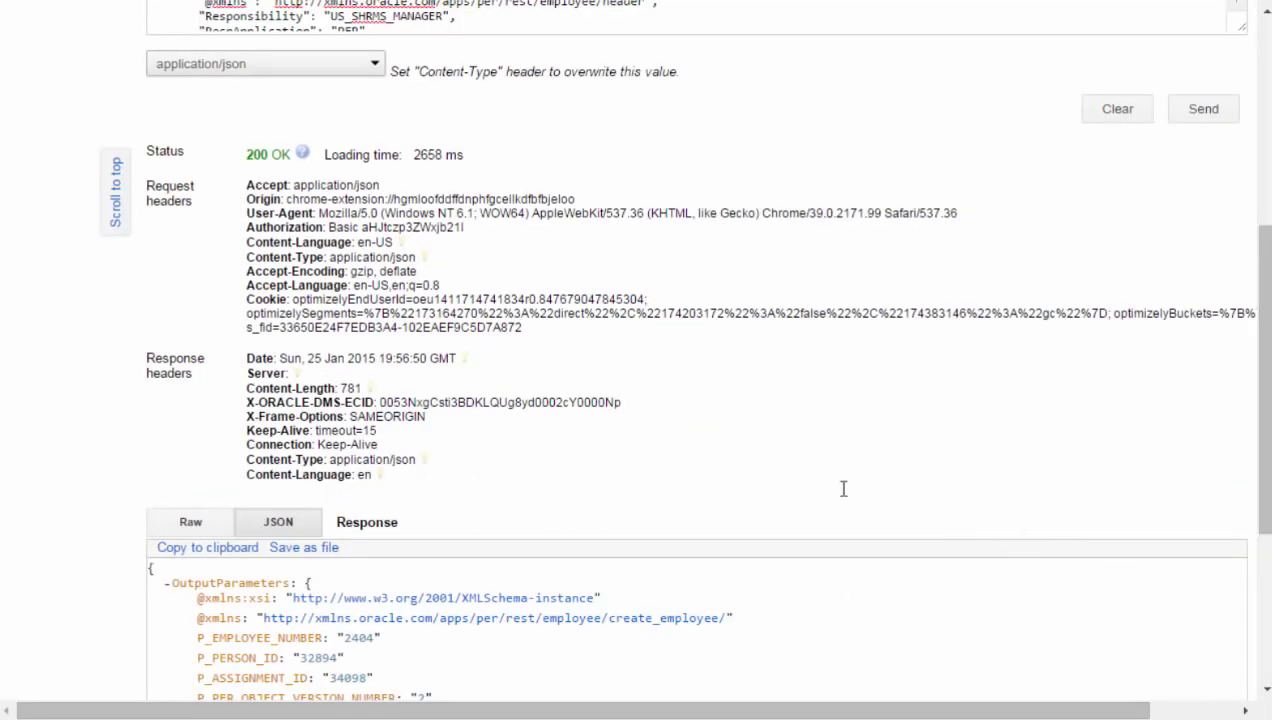
scroll(627, 380, down, 3)
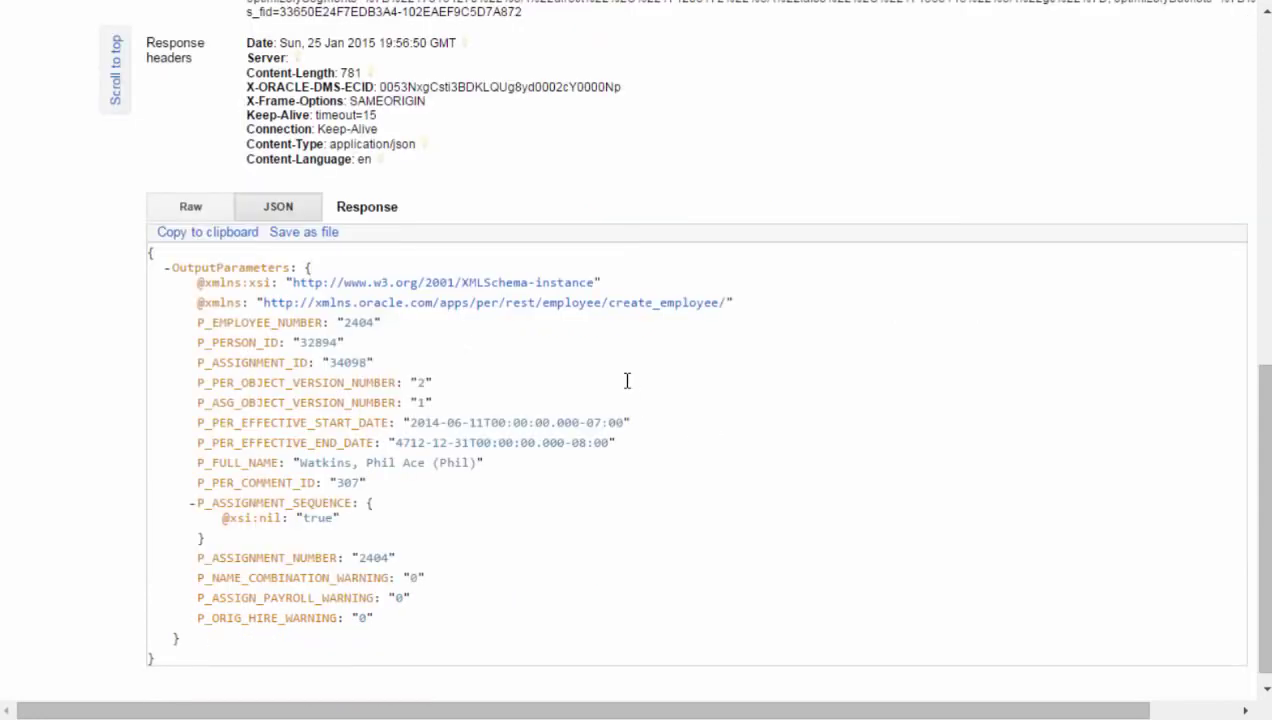
double_click(376, 325)
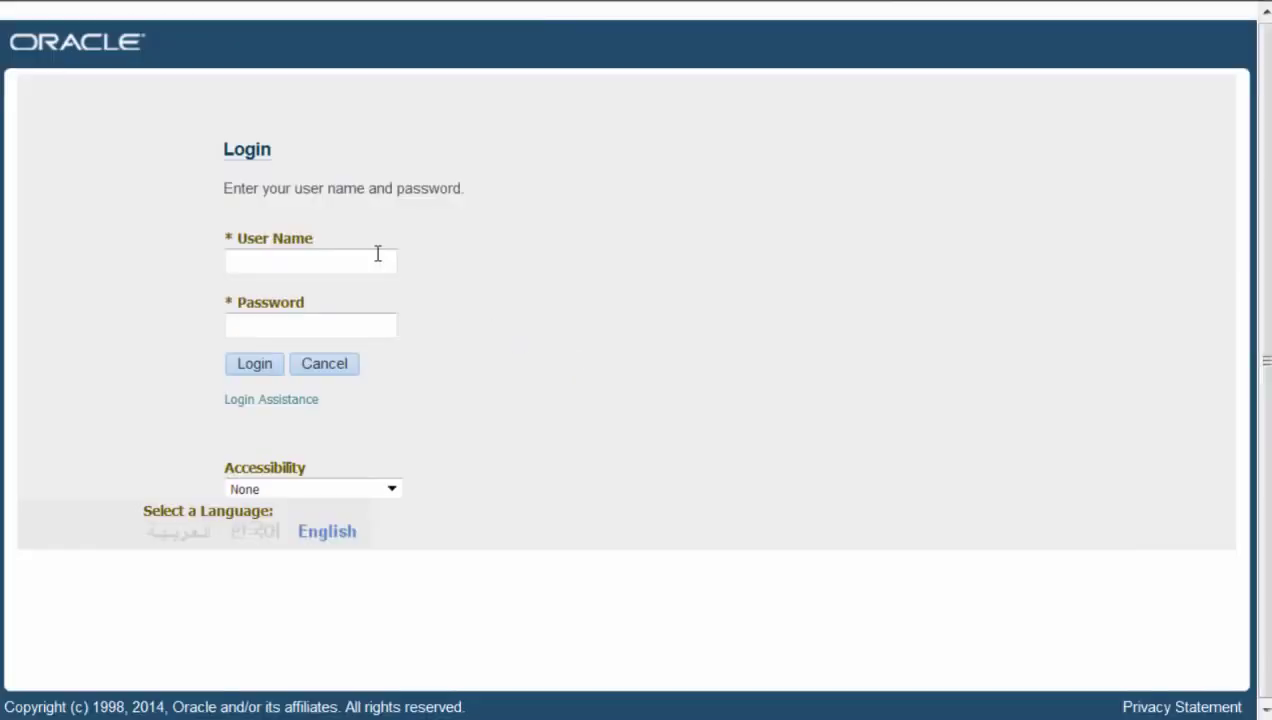
- Log in to Oracle E-Business Suite with the account's user name and password
click(378, 253)
text(hrms)
click(365, 327)
text(welcome)
click(252, 364)
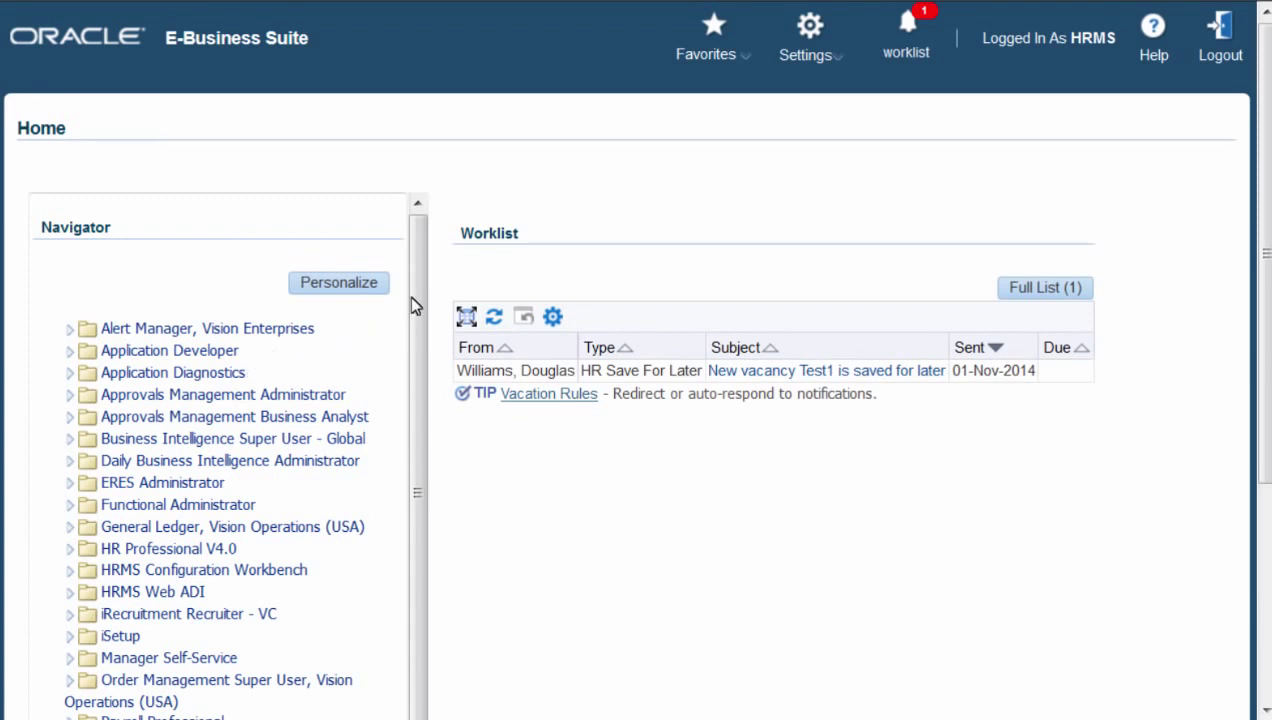
- Expand the US Super HRMS Manager responsibility and its People folder in the Navigator
drag(412, 302, 412, 462)
scroll(409, 470, down, 3)
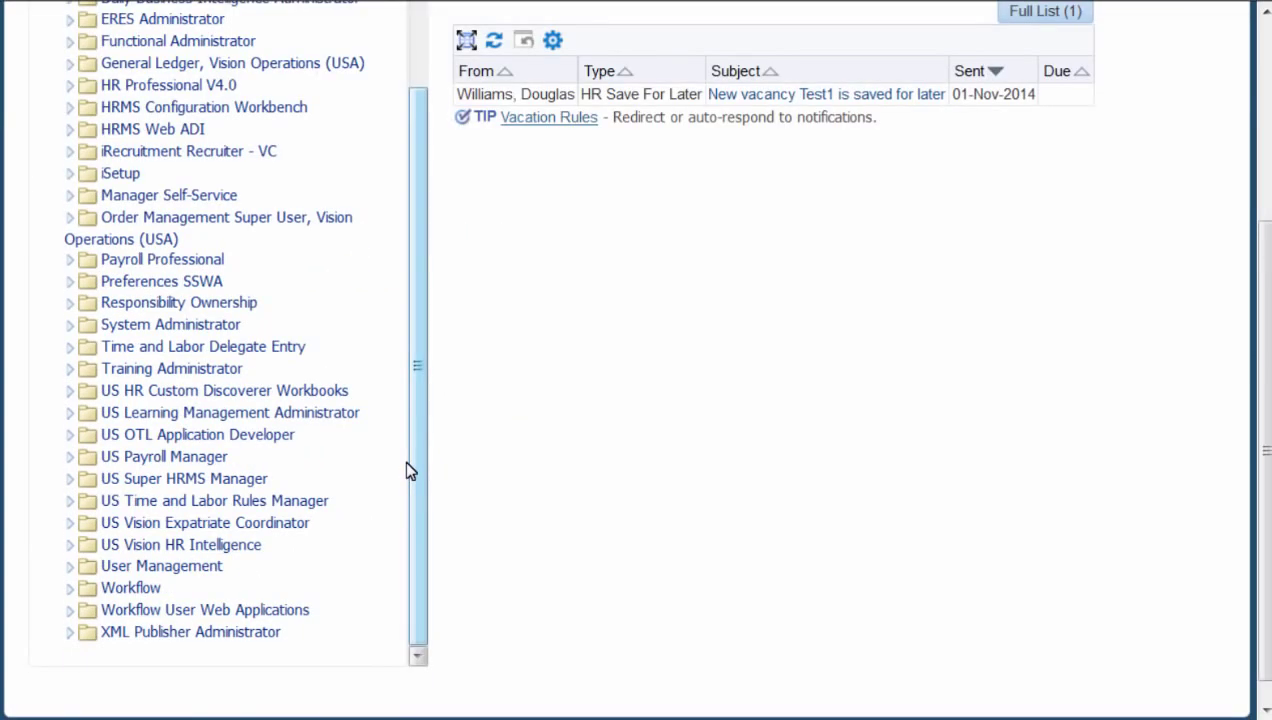
click(244, 484)
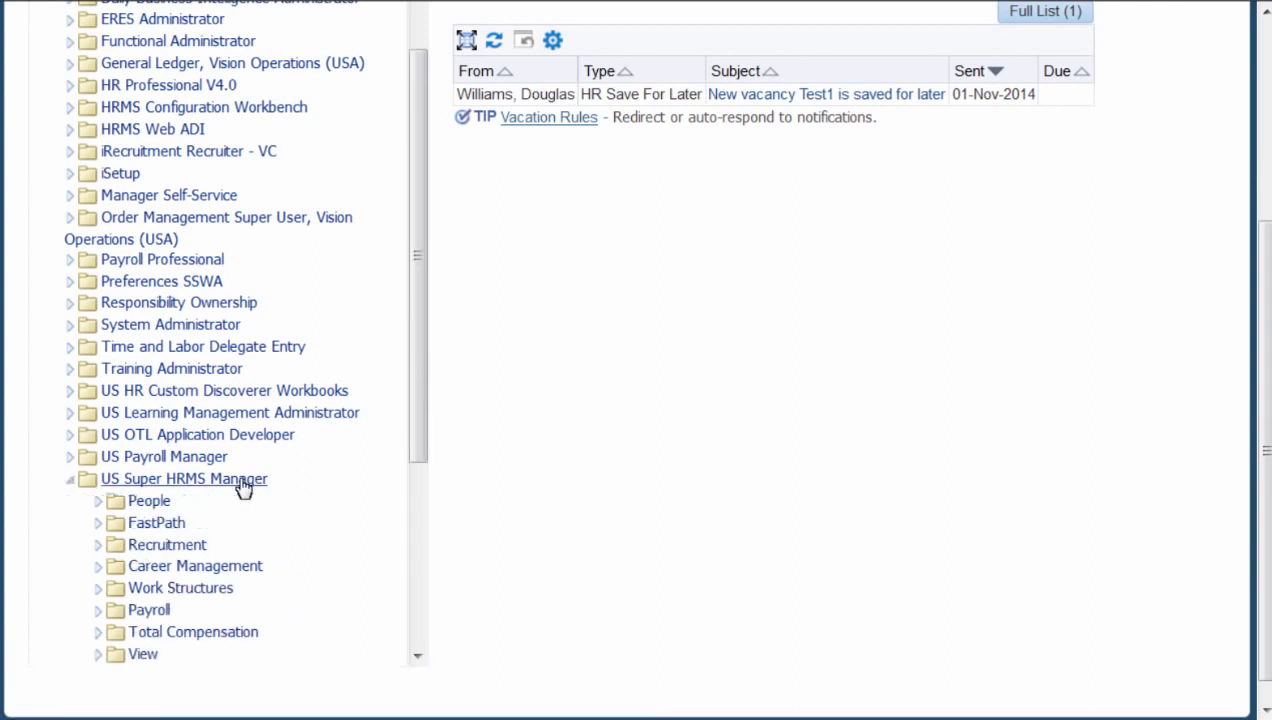
click(159, 509)
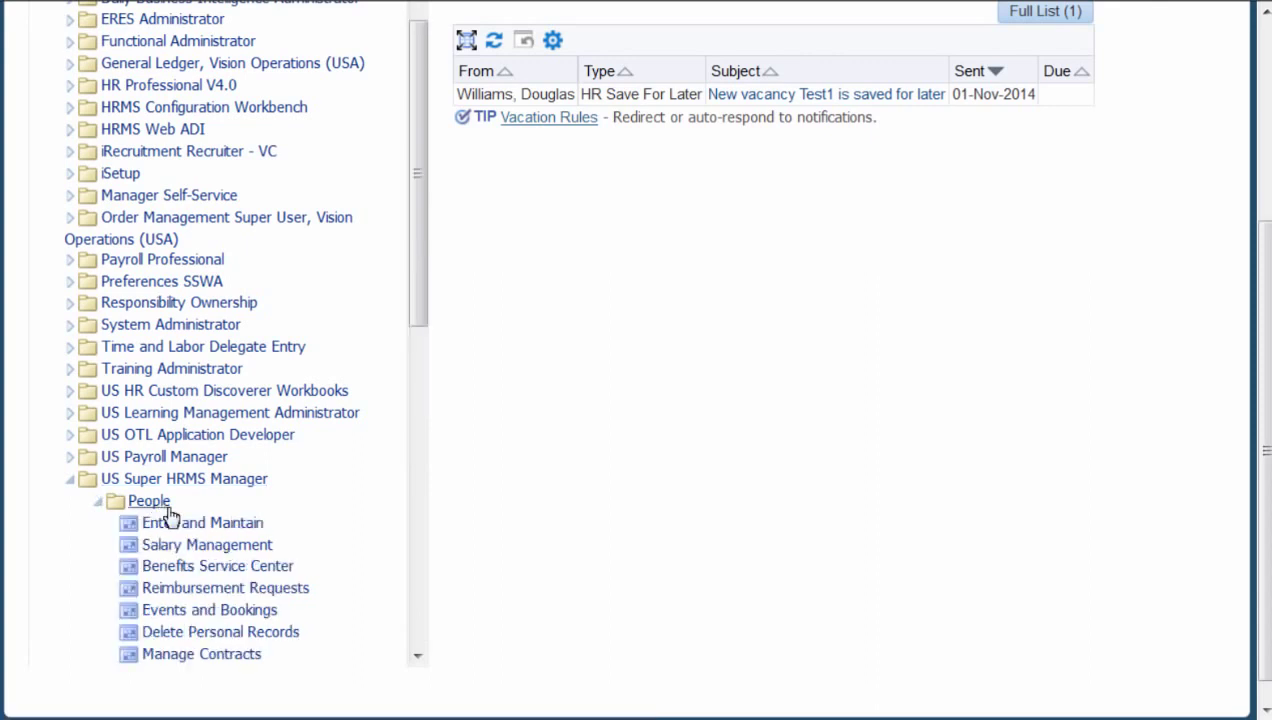